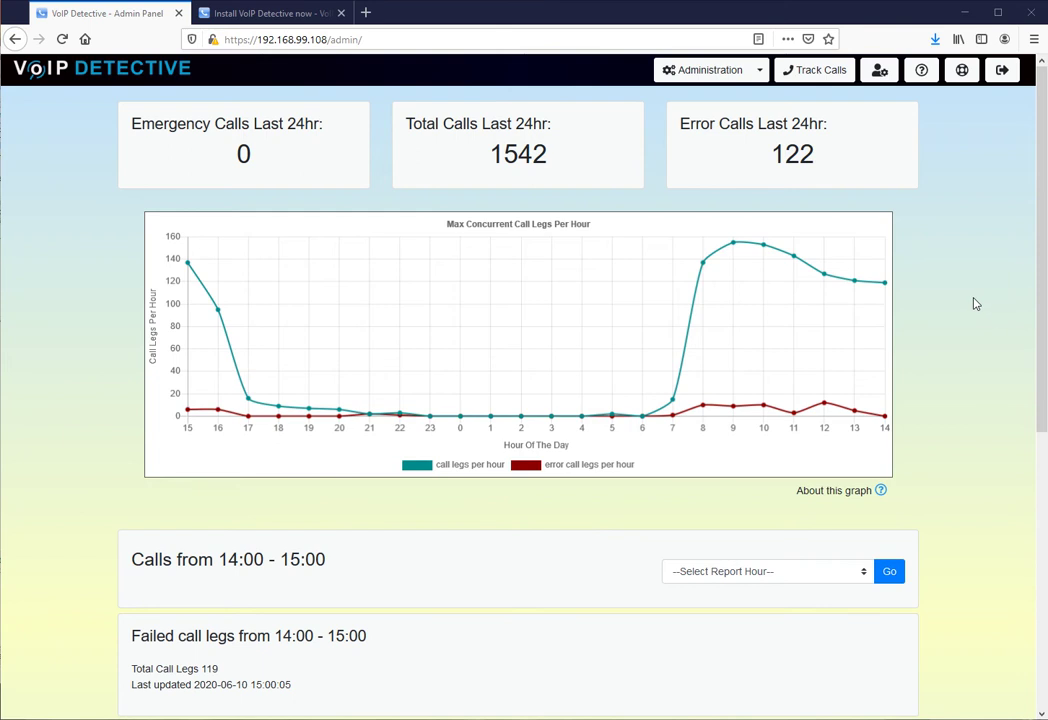
- Open the Backups page to review the existing automatic and manual backups and the backup functions
{"action": "left_click", "coordinate": [762, 79]}
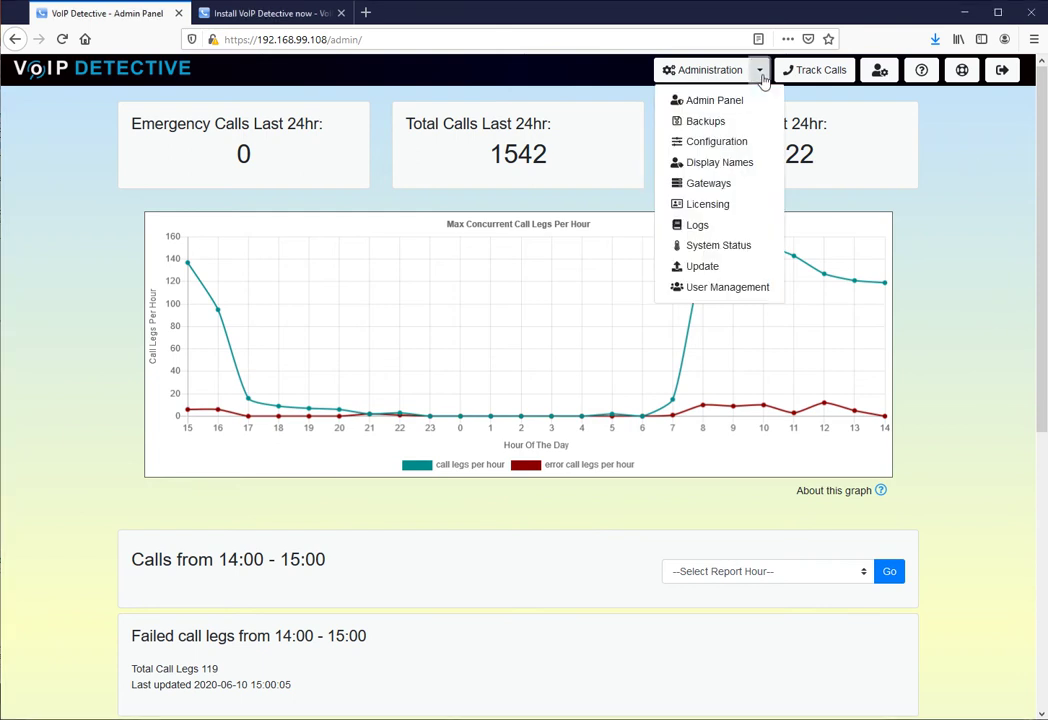
{"action": "left_click", "coordinate": [721, 122]}
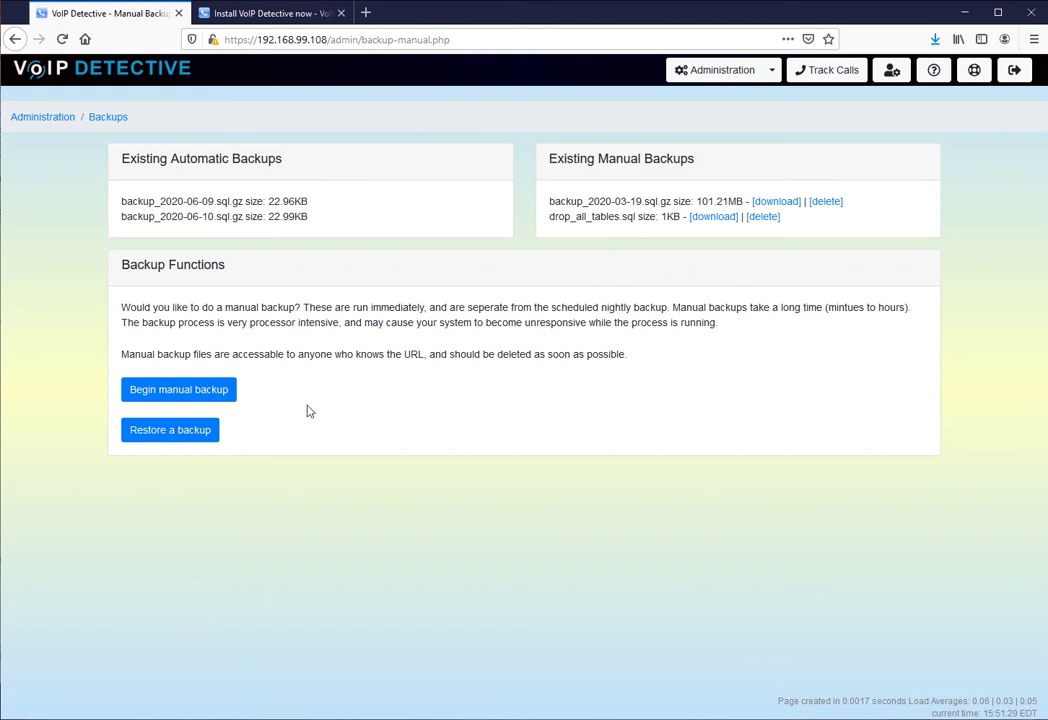
- Open the Configuration page and examine its settings from General Settings down to User Management
{"action": "left_click", "coordinate": [772, 70]}
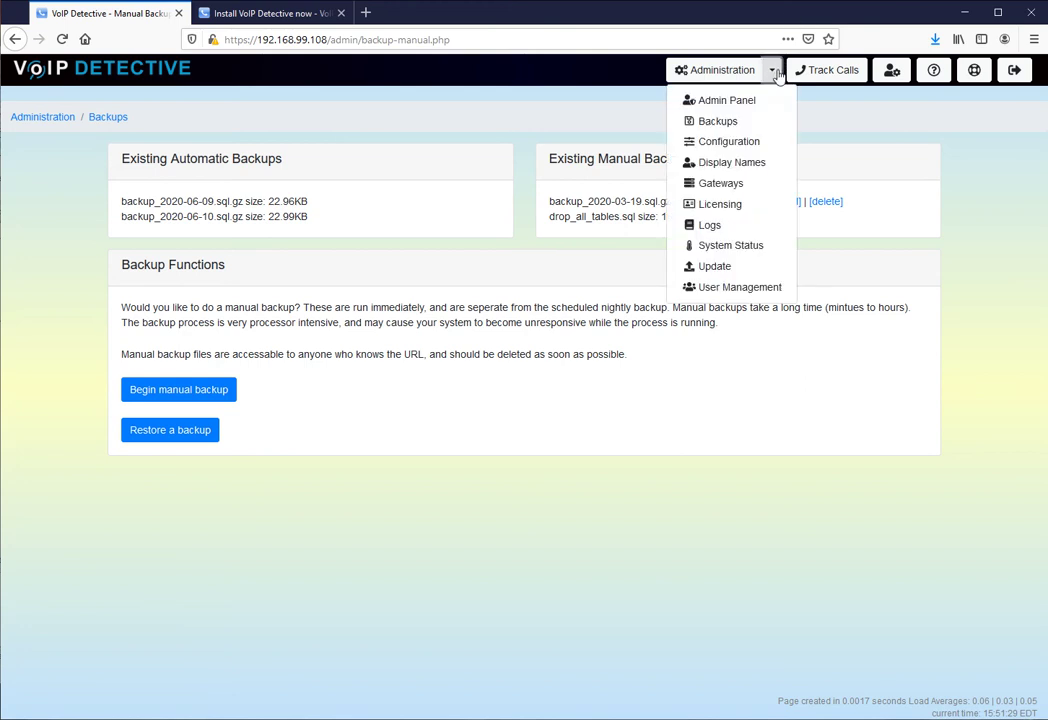
{"action": "left_click", "coordinate": [736, 145]}
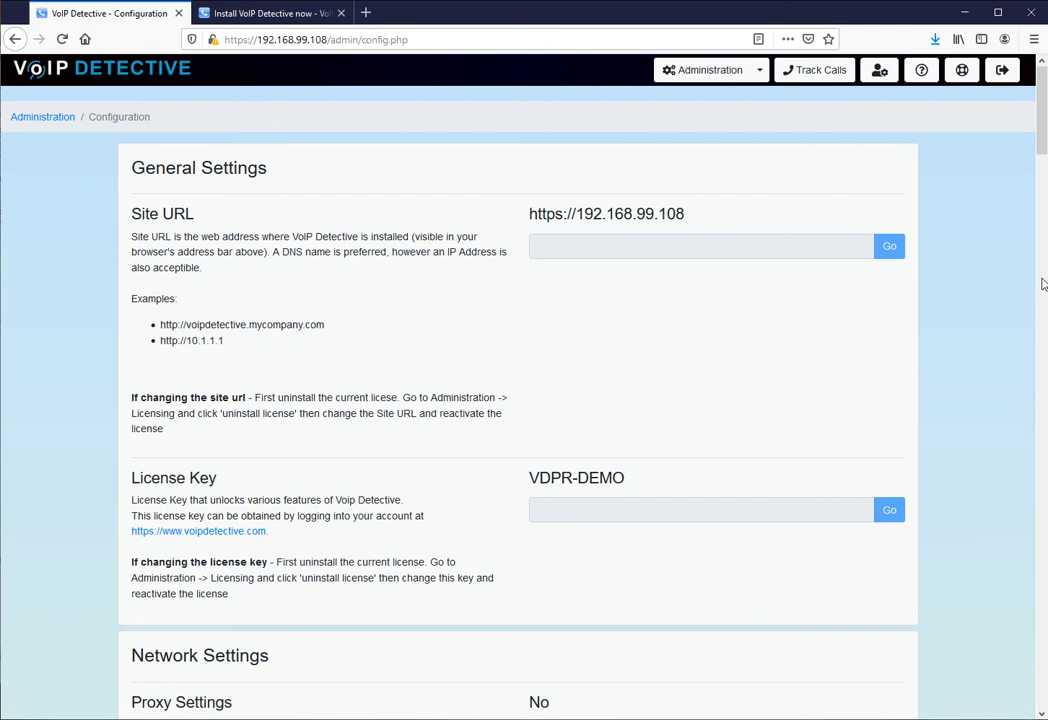
{"action": "scroll", "coordinate": [985, 277], "scroll_direction": "down", "scroll_amount": 5}
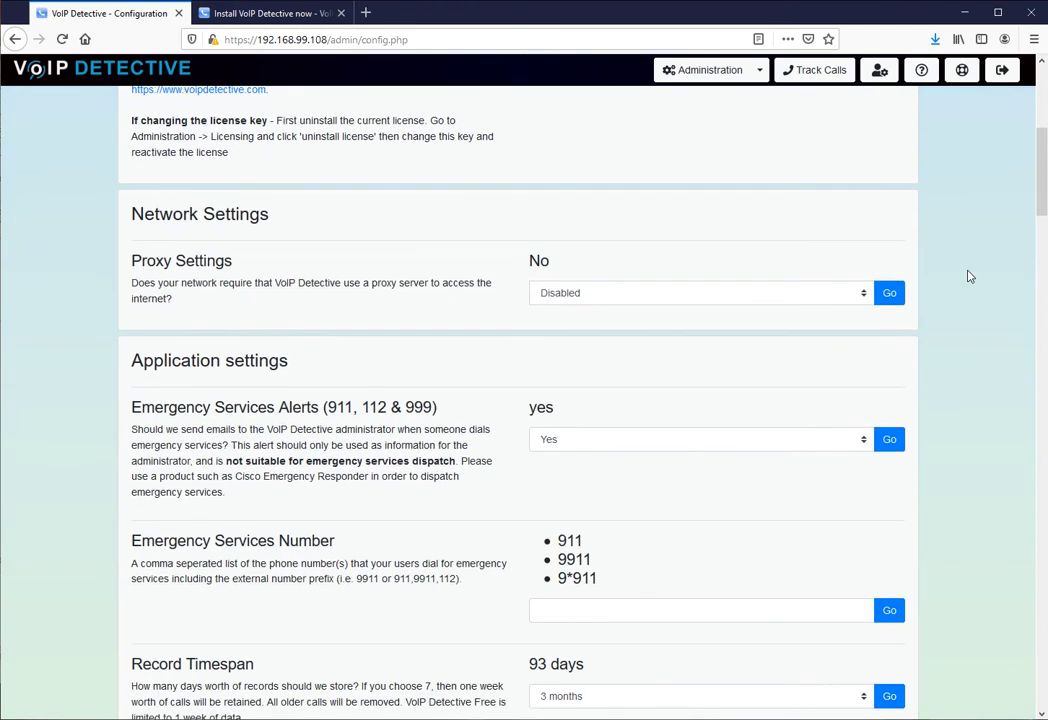
{"action": "scroll", "coordinate": [917, 304], "scroll_direction": "down", "scroll_amount": 3}
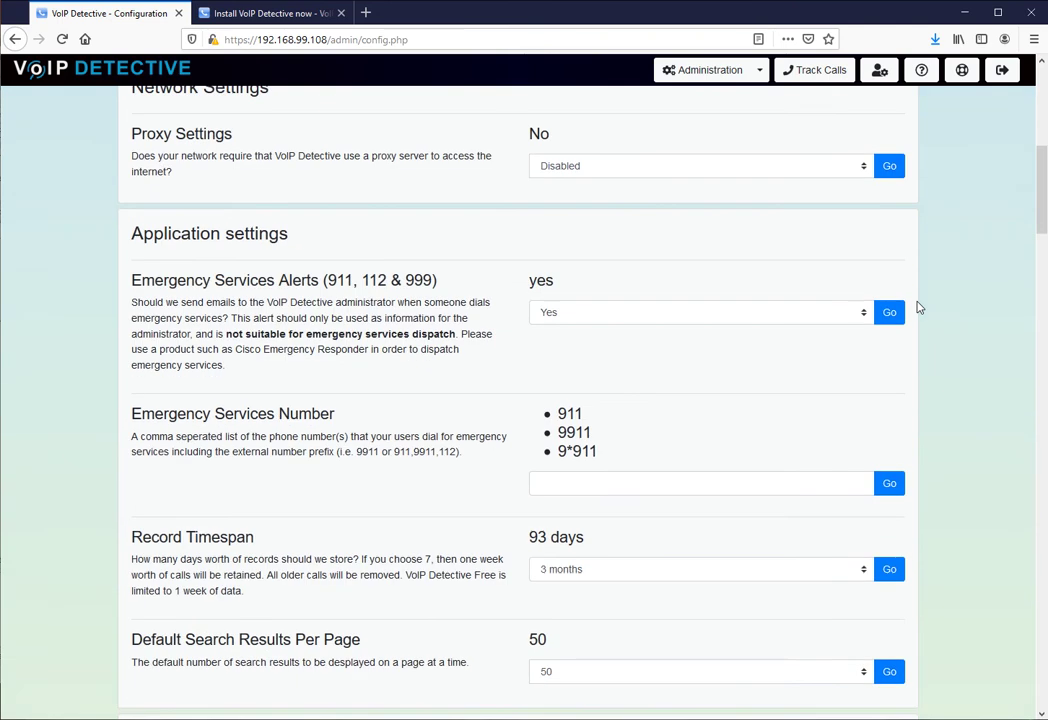
{"action": "scroll", "coordinate": [920, 304], "scroll_direction": "down", "scroll_amount": 5}
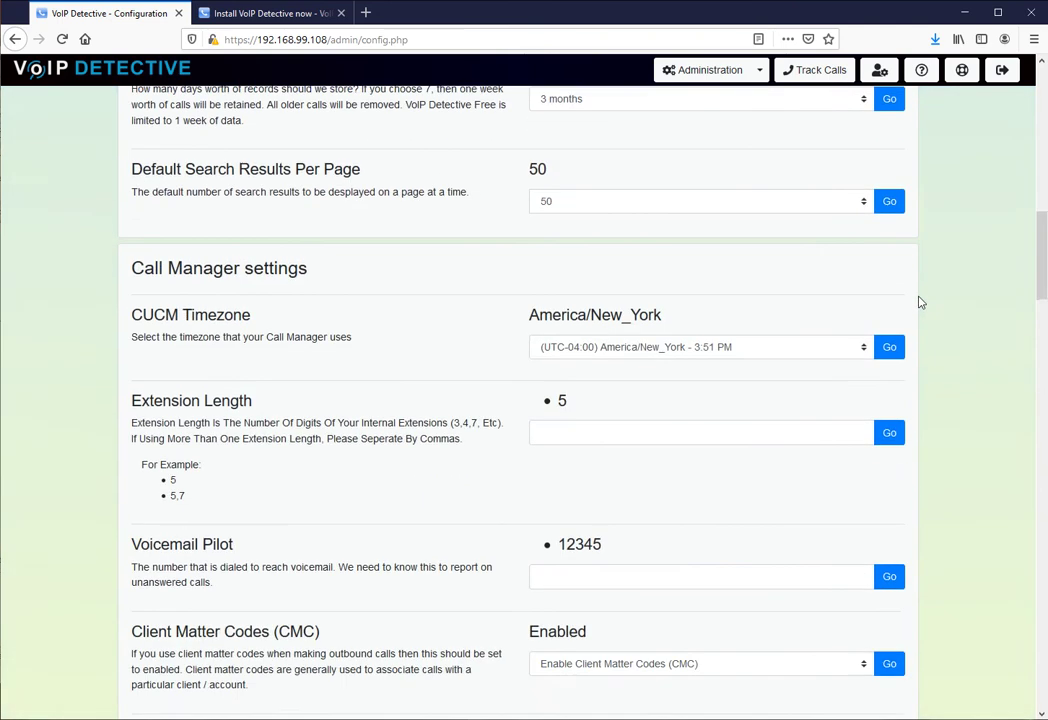
{"action": "scroll", "coordinate": [920, 302], "scroll_direction": "down", "scroll_amount": 5}
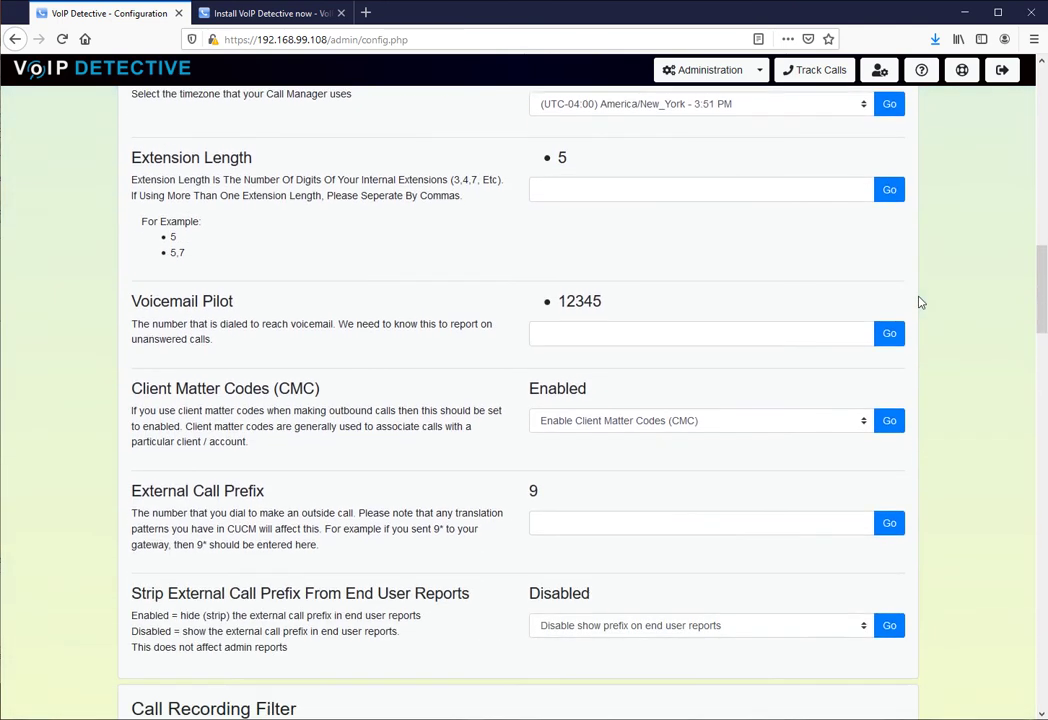
{"action": "scroll", "coordinate": [920, 302], "scroll_direction": "down", "scroll_amount": 2}
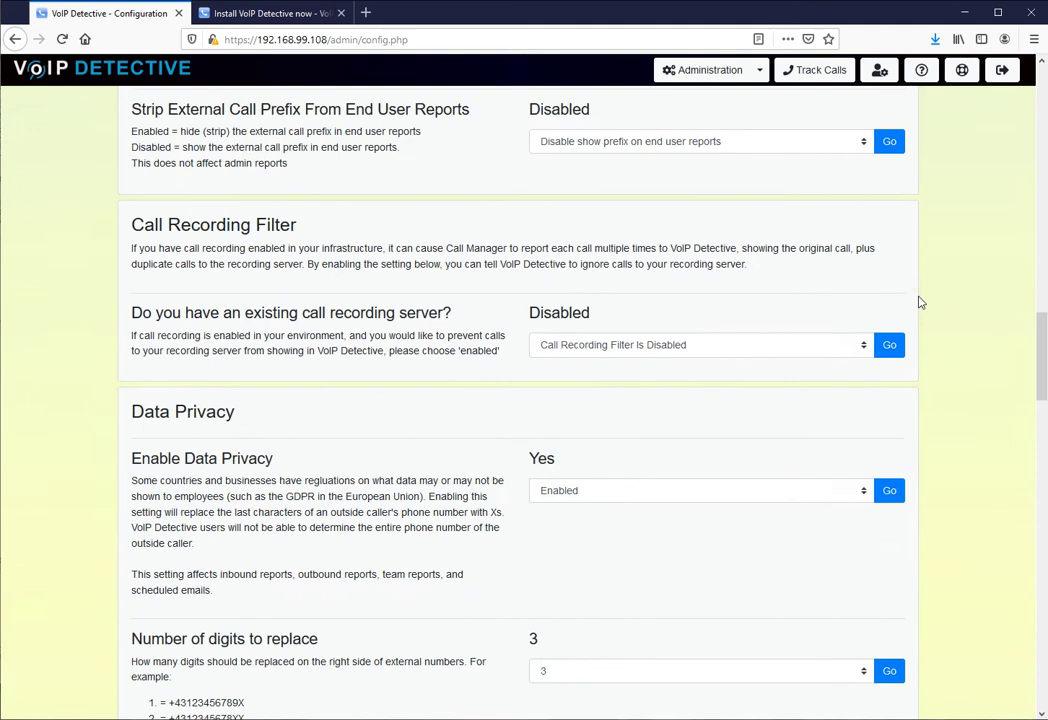
{"action": "scroll", "coordinate": [920, 302], "scroll_direction": "down", "scroll_amount": 2}
{"action": "scroll", "coordinate": [920, 302], "scroll_direction": "down", "scroll_amount": 4}
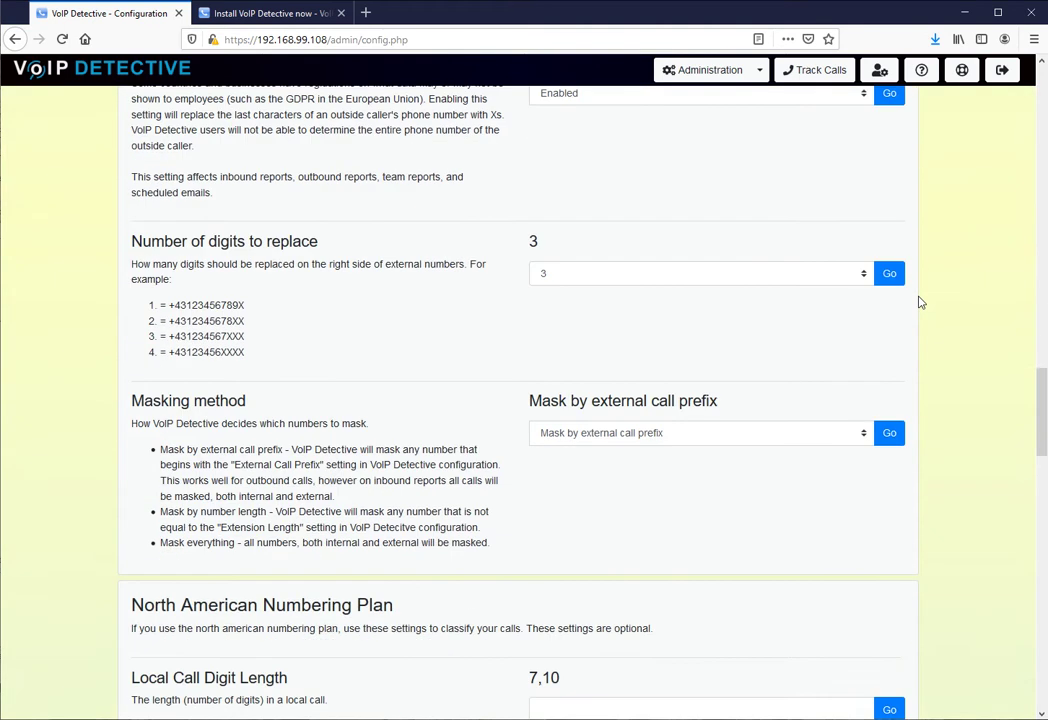
{"action": "scroll", "coordinate": [920, 302], "scroll_direction": "down", "scroll_amount": 7}
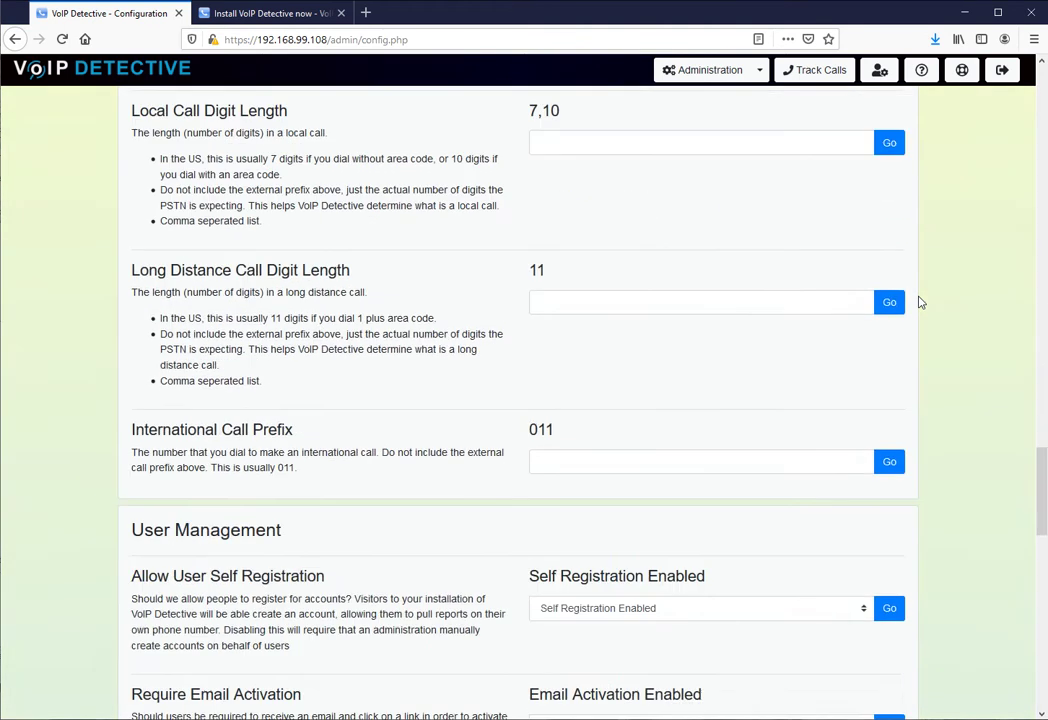
{"action": "scroll", "coordinate": [920, 302], "scroll_direction": "down", "scroll_amount": 1}
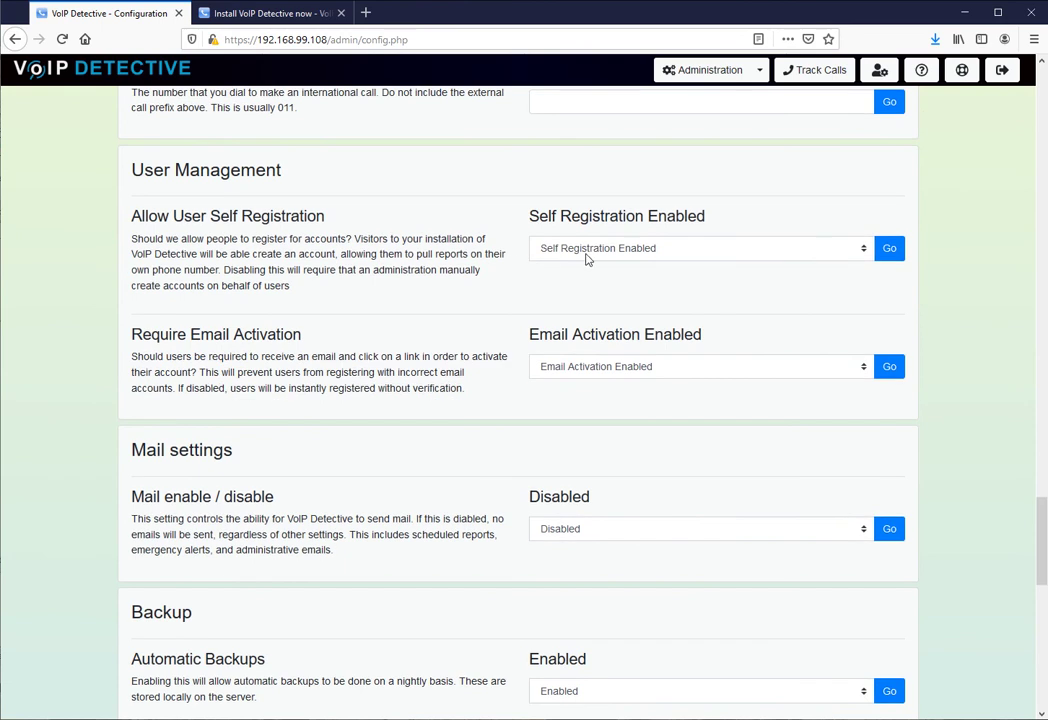
- Set Allow User Self Registration to Self Registration Disabled and apply the change
{"action": "left_click", "coordinate": [585, 252]}
{"action": "left_click", "coordinate": [585, 288]}
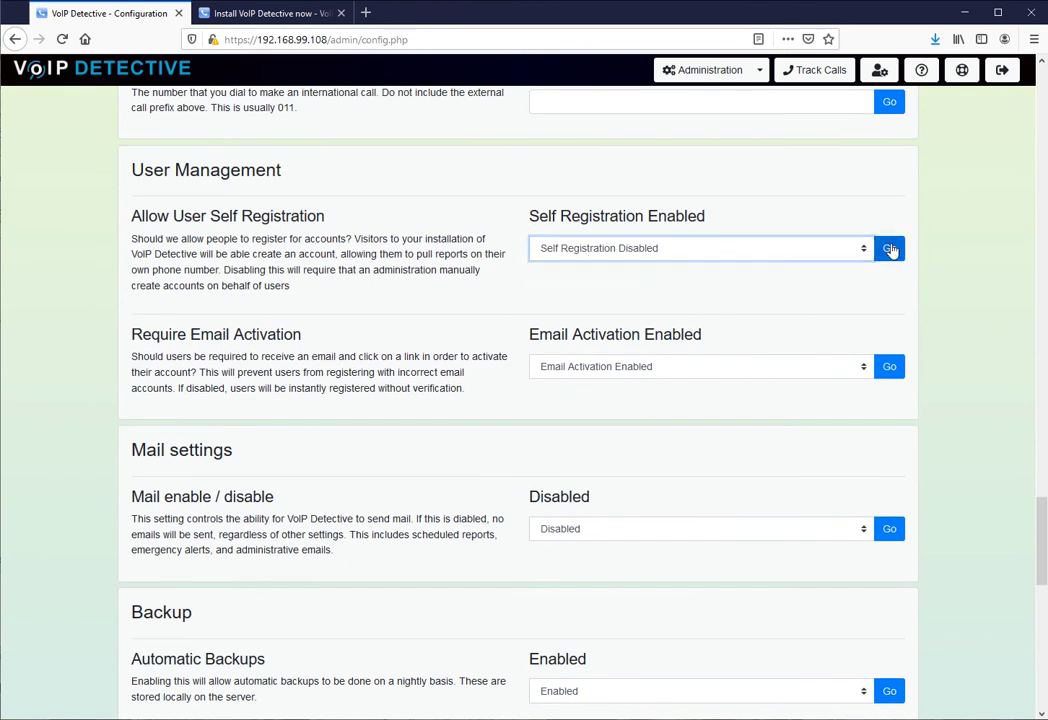
{"action": "left_click", "coordinate": [885, 249]}
- Examine the configured emergency services numbers and the call recording server setting on the Configuration page
{"action": "scroll", "coordinate": [953, 265], "scroll_direction": "down", "scroll_amount": 7}
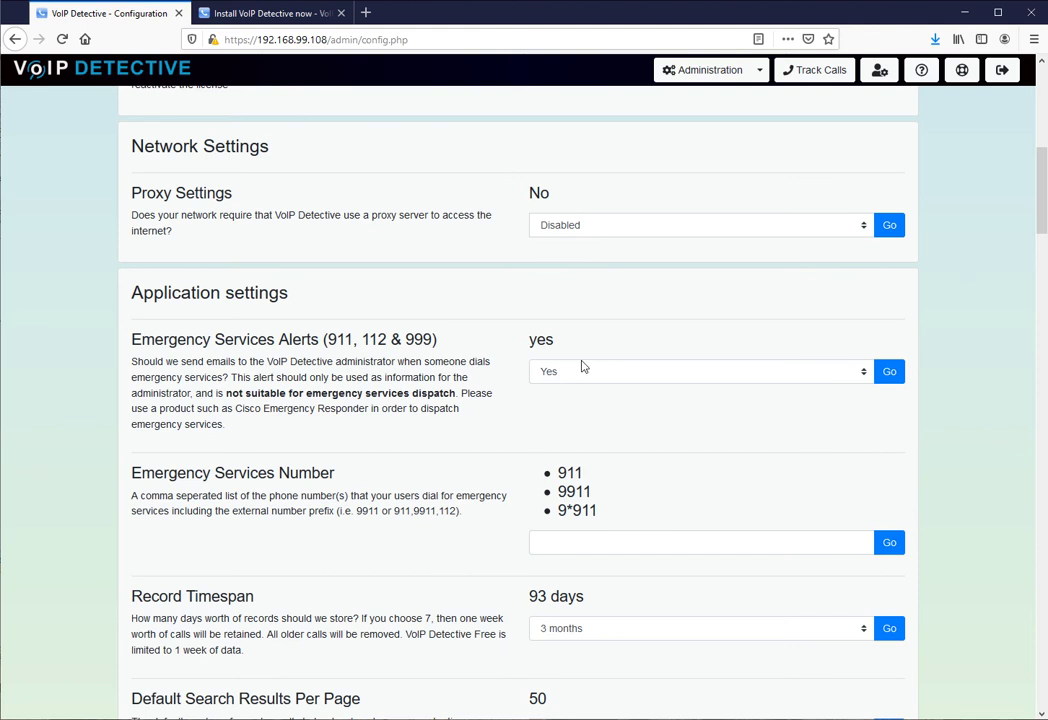
{"action": "left_click_drag", "start_coordinate": [606, 512], "coordinate": [544, 474]}
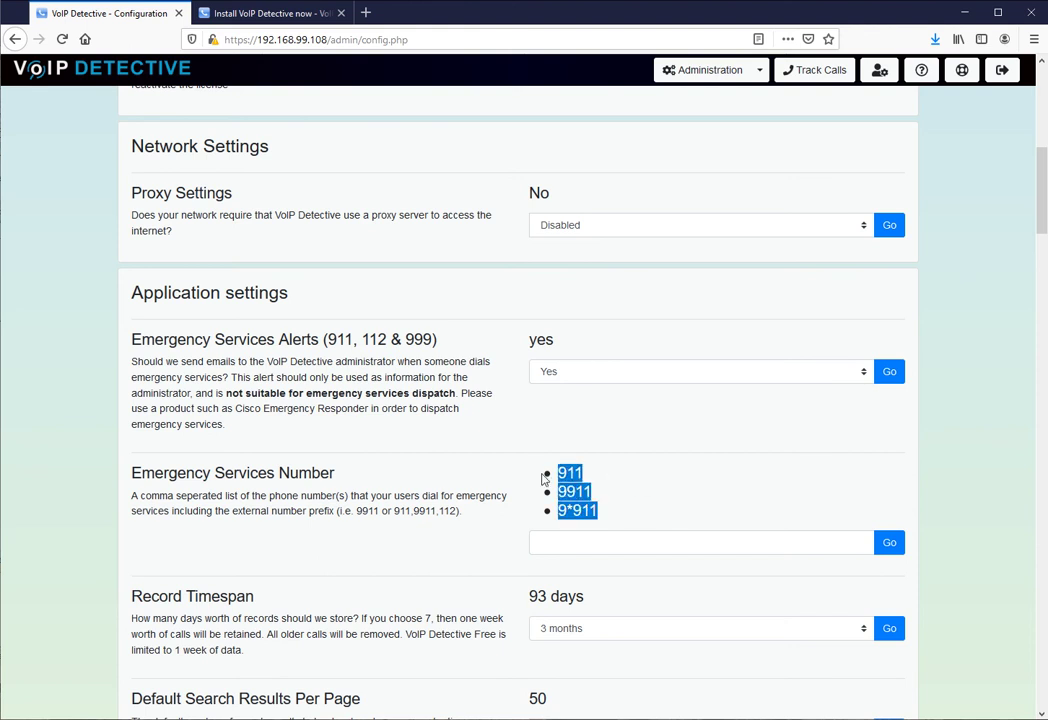
{"action": "left_click", "coordinate": [632, 511]}
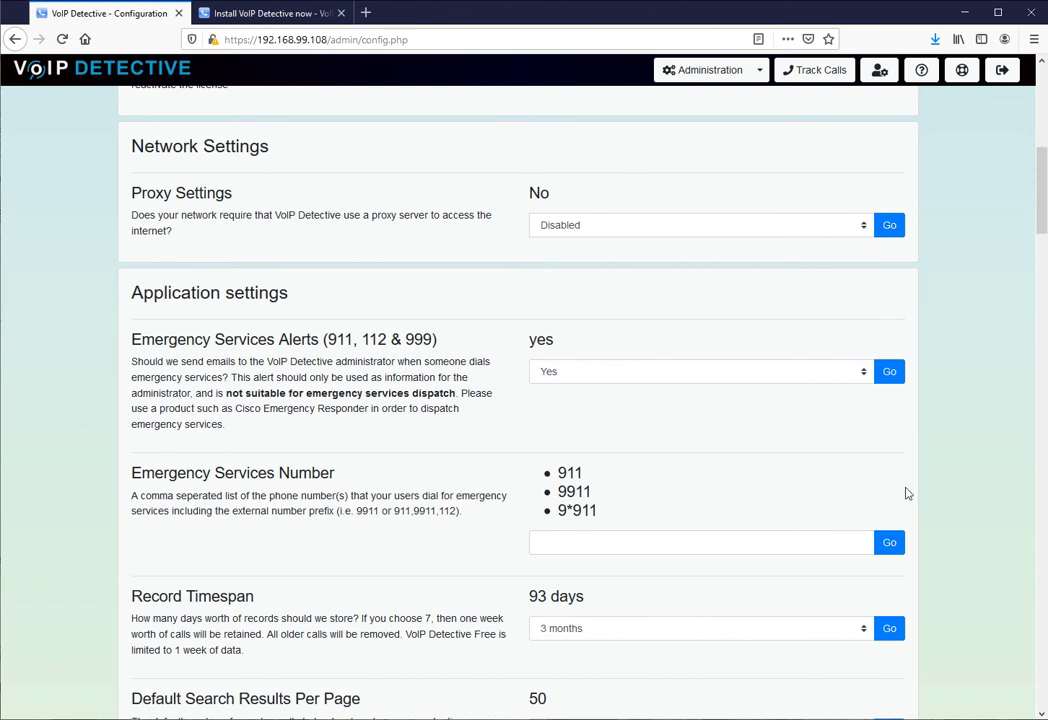
{"action": "left_click_drag", "start_coordinate": [1040, 228], "coordinate": [1036, 370]}
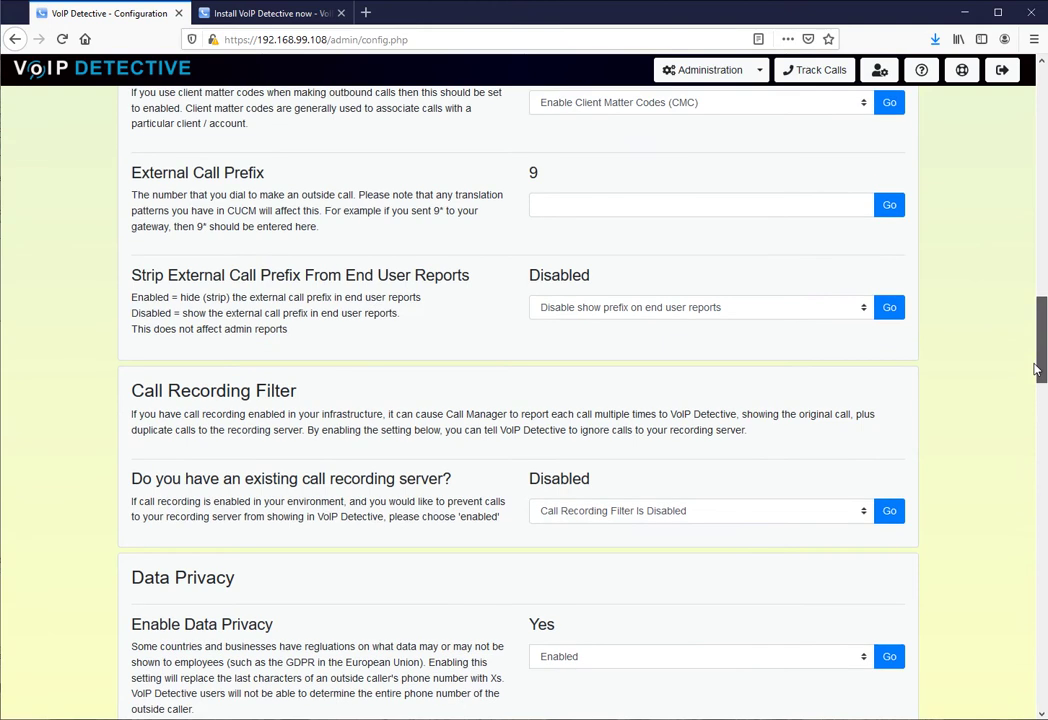
{"action": "left_click_drag", "start_coordinate": [602, 480], "coordinate": [527, 476]}
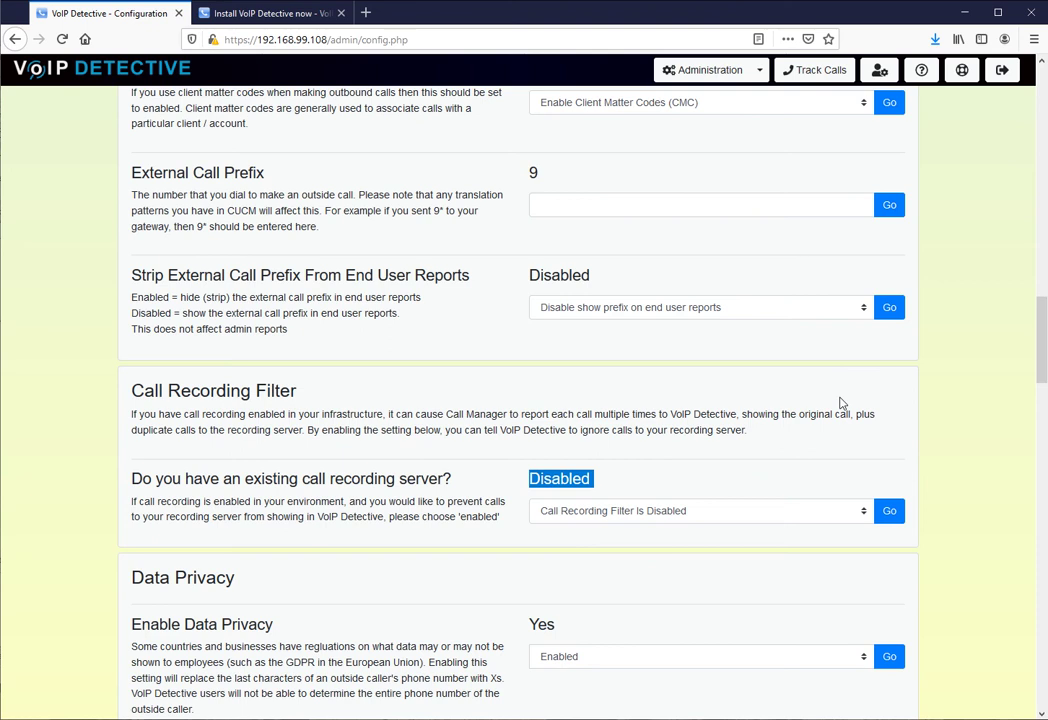
- Open the Display Names page and examine how existing extensions are matched to friendly names
{"action": "left_click", "coordinate": [760, 70]}
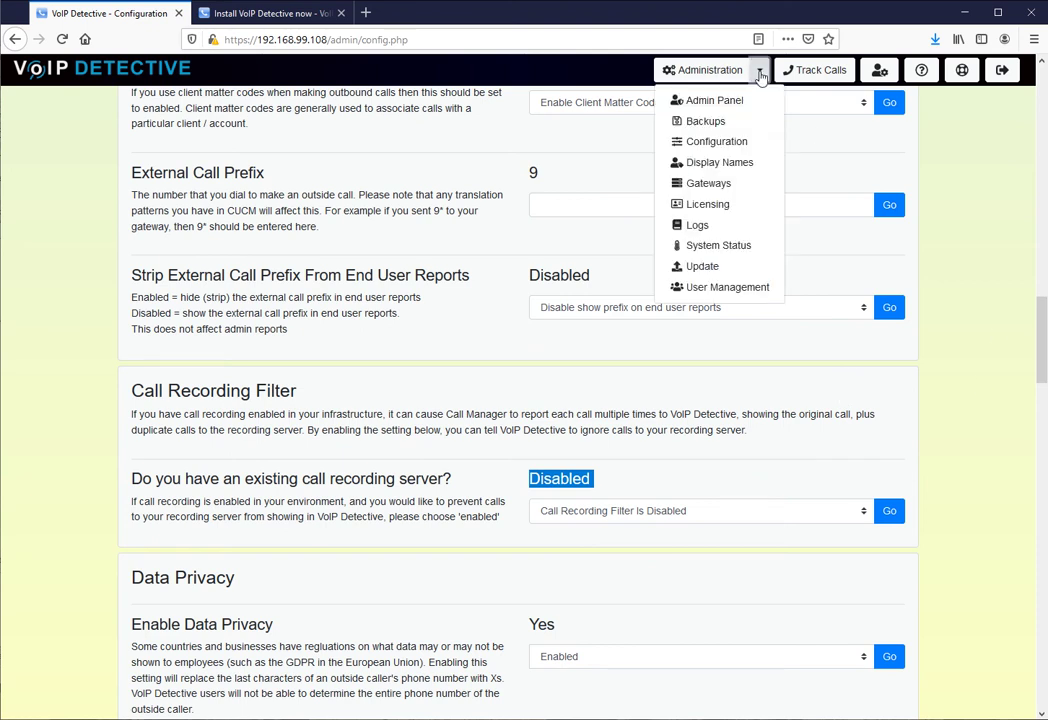
{"action": "left_click", "coordinate": [722, 163]}
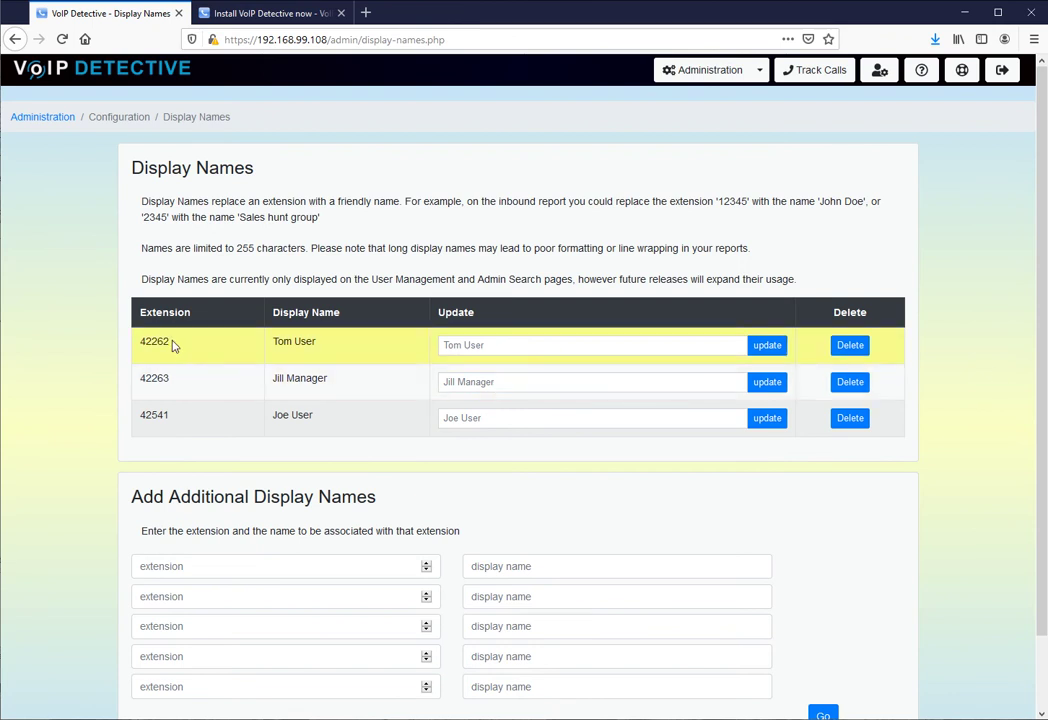
{"action": "left_click_drag", "start_coordinate": [170, 342], "coordinate": [138, 342]}
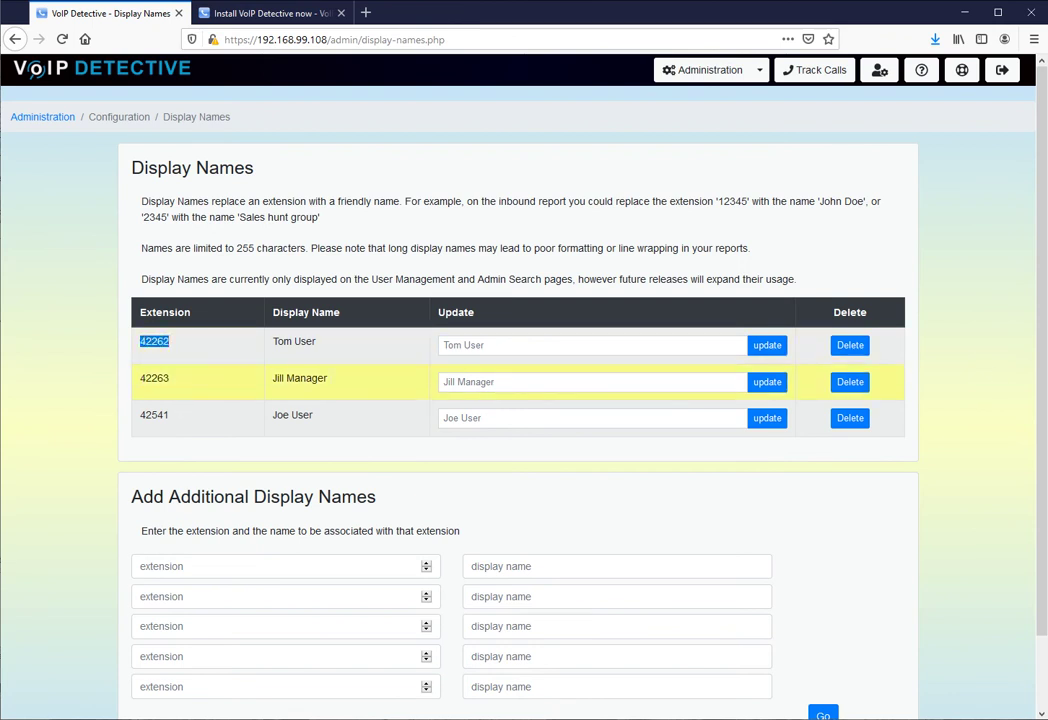
{"action": "left_click_drag", "start_coordinate": [321, 346], "coordinate": [272, 342]}
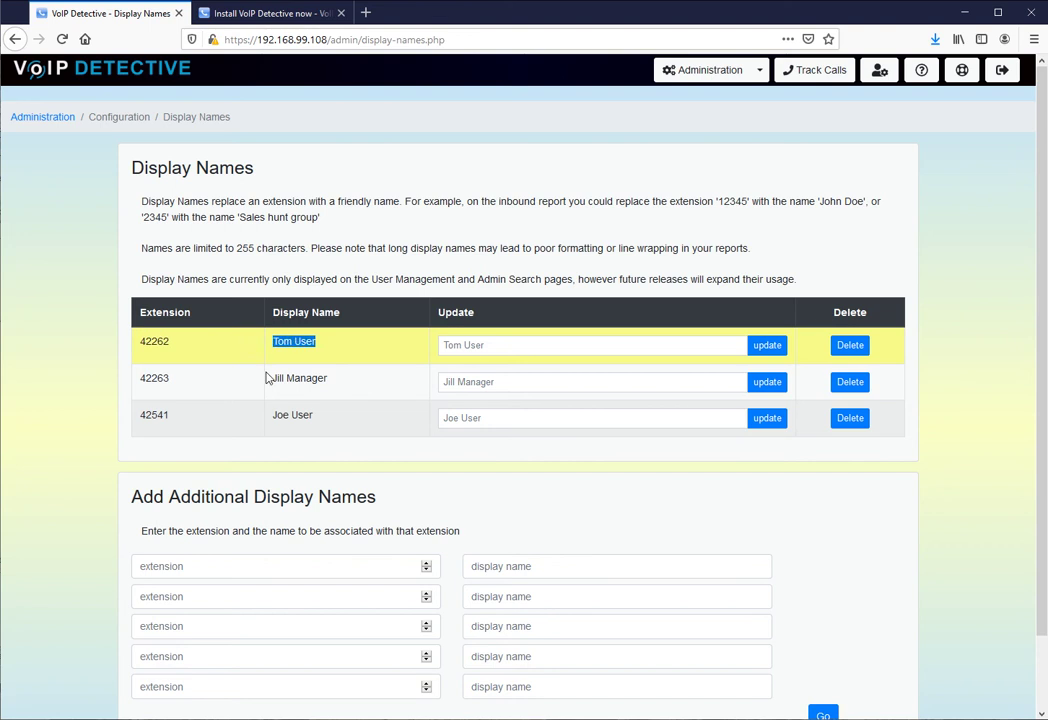
{"action": "left_click", "coordinate": [479, 236]}
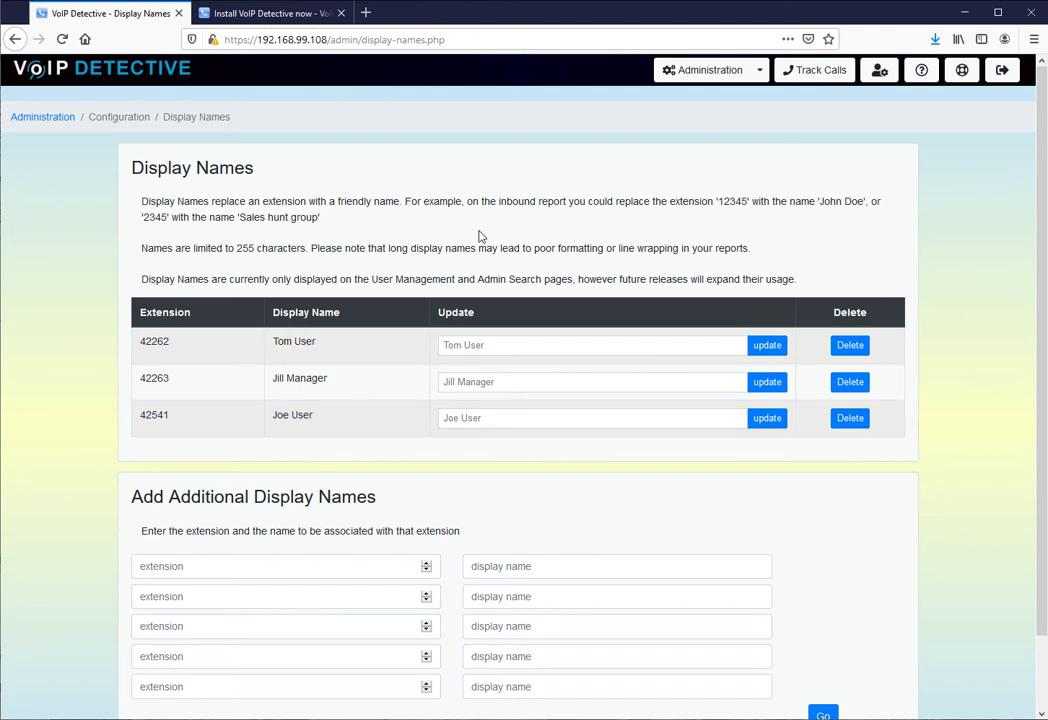
- Add the display name "Sales Hunt Group" for extension 12345 and check its new entry in the table
{"action": "scroll", "coordinate": [340, 400], "scroll_direction": "down", "scroll_amount": 2}
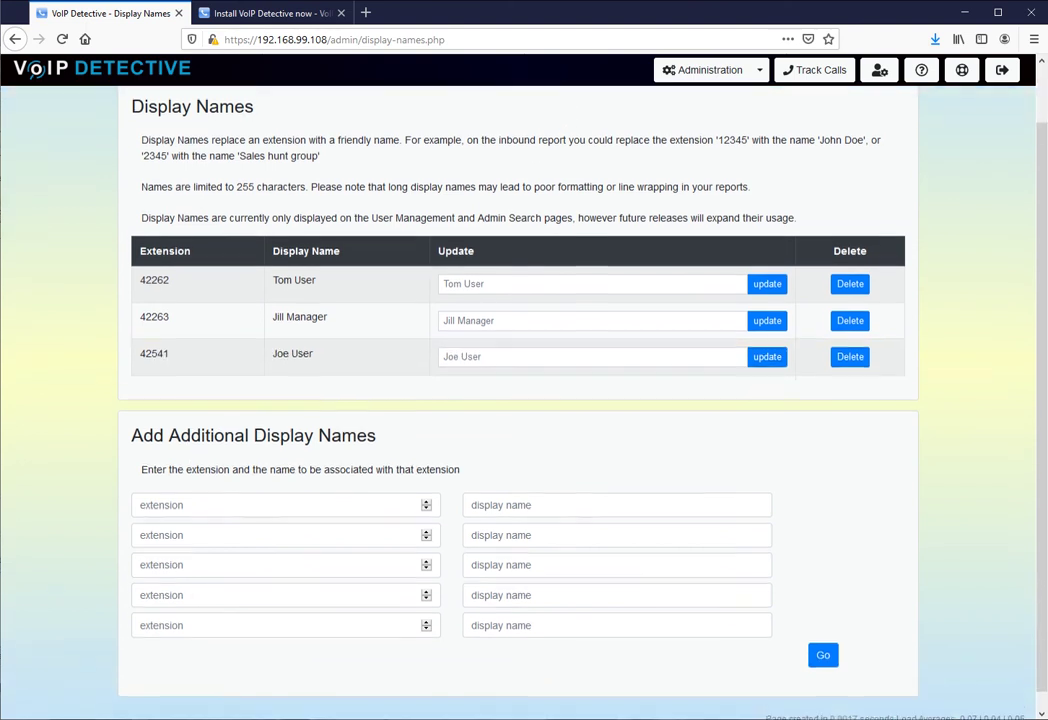
{"action": "left_click", "coordinate": [205, 492]}
{"action": "type", "text": "12345"}
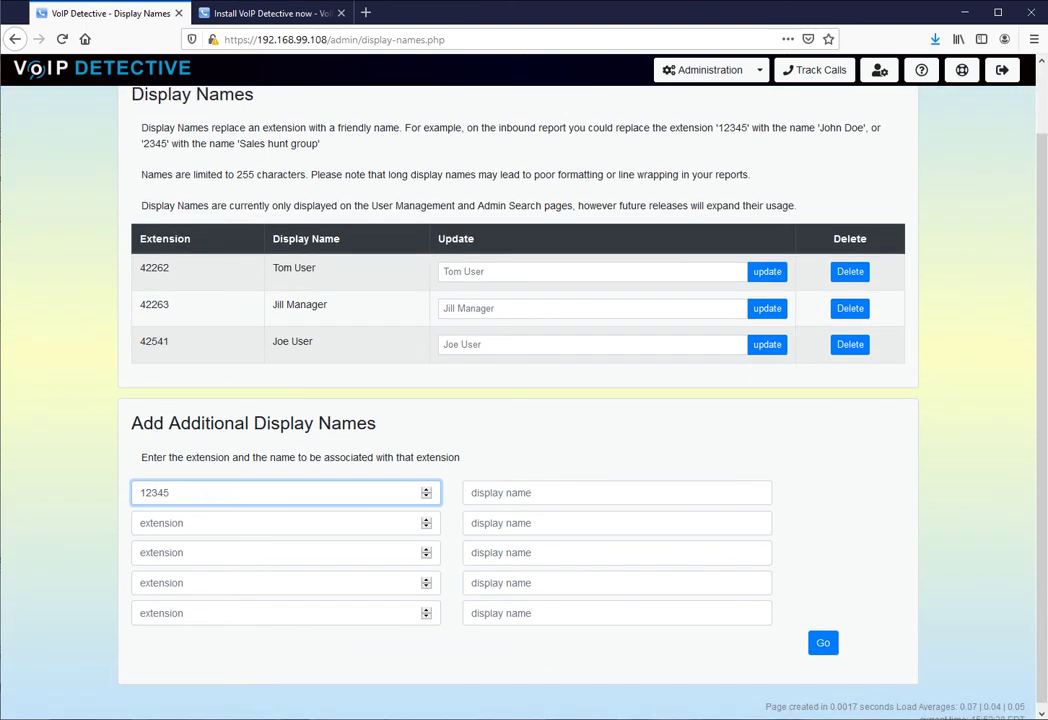
{"action": "key", "text": "Tab"}
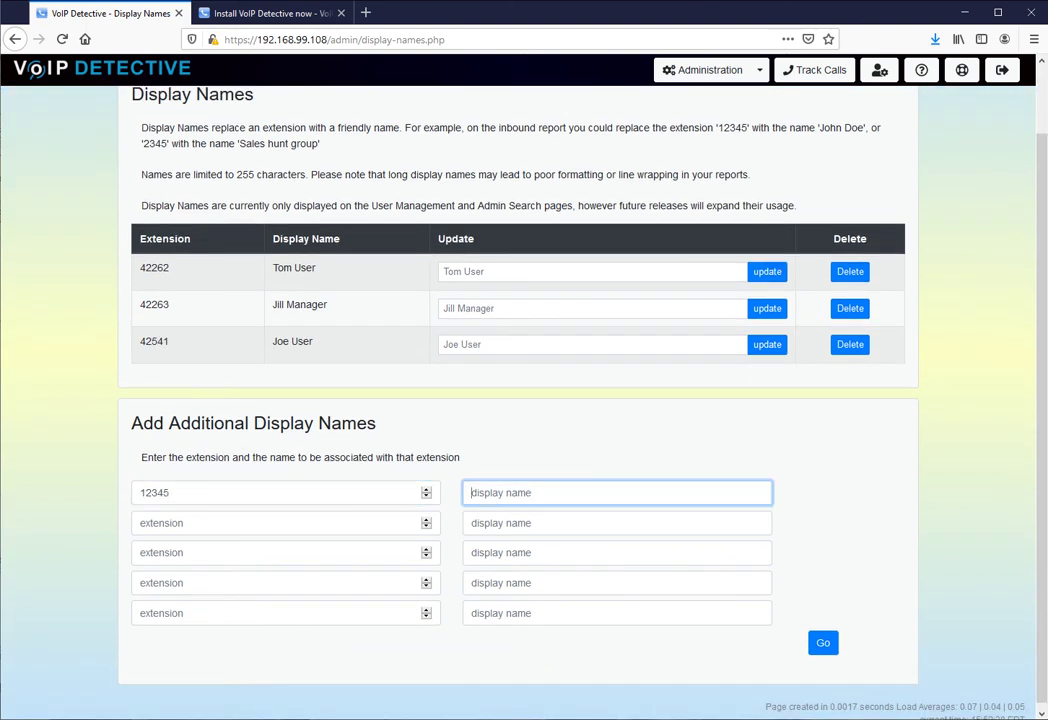
{"action": "type", "text": "Sales Hunt Group"}
{"action": "left_click", "coordinate": [823, 642]}
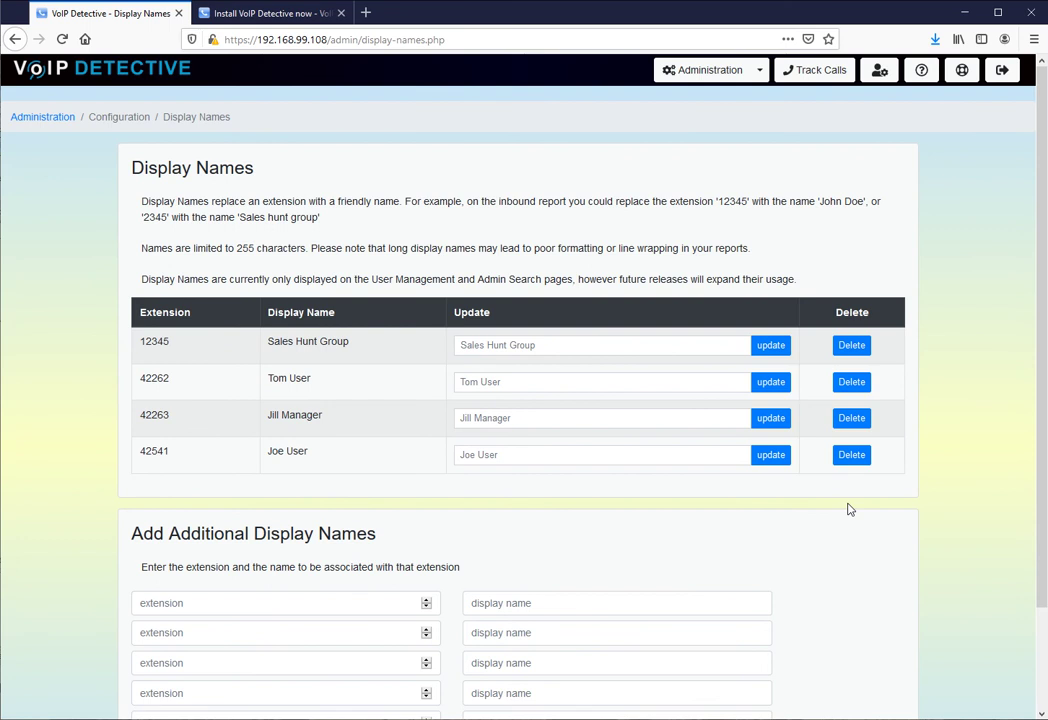
{"action": "left_click_drag", "start_coordinate": [197, 340], "coordinate": [117, 334]}
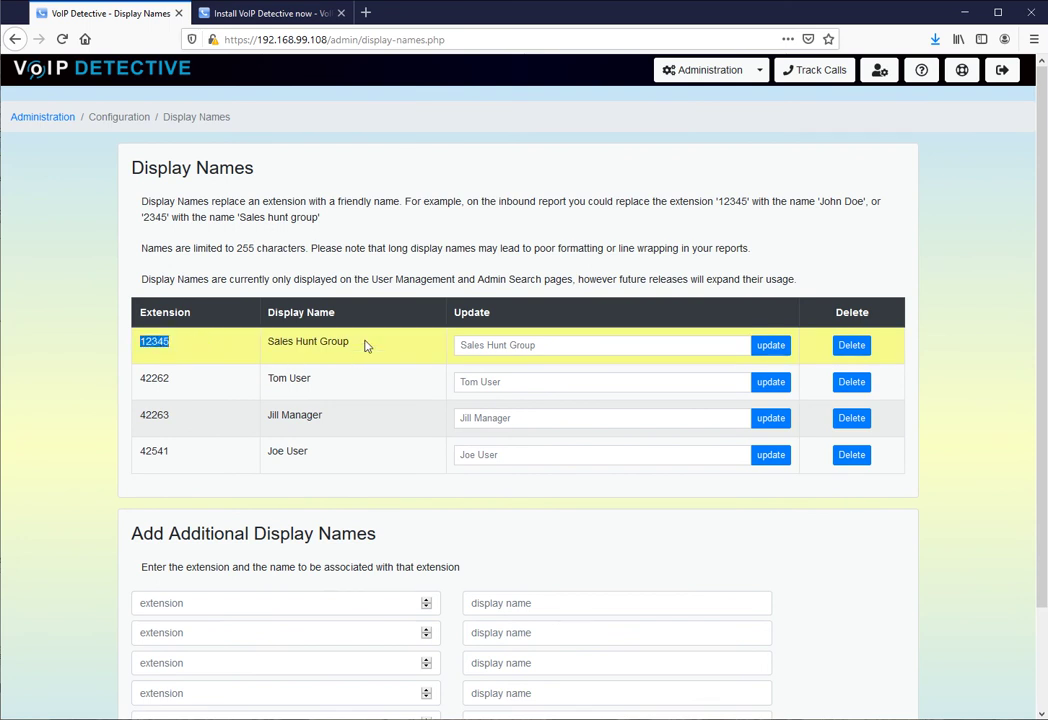
{"action": "left_click_drag", "start_coordinate": [367, 346], "coordinate": [272, 341]}
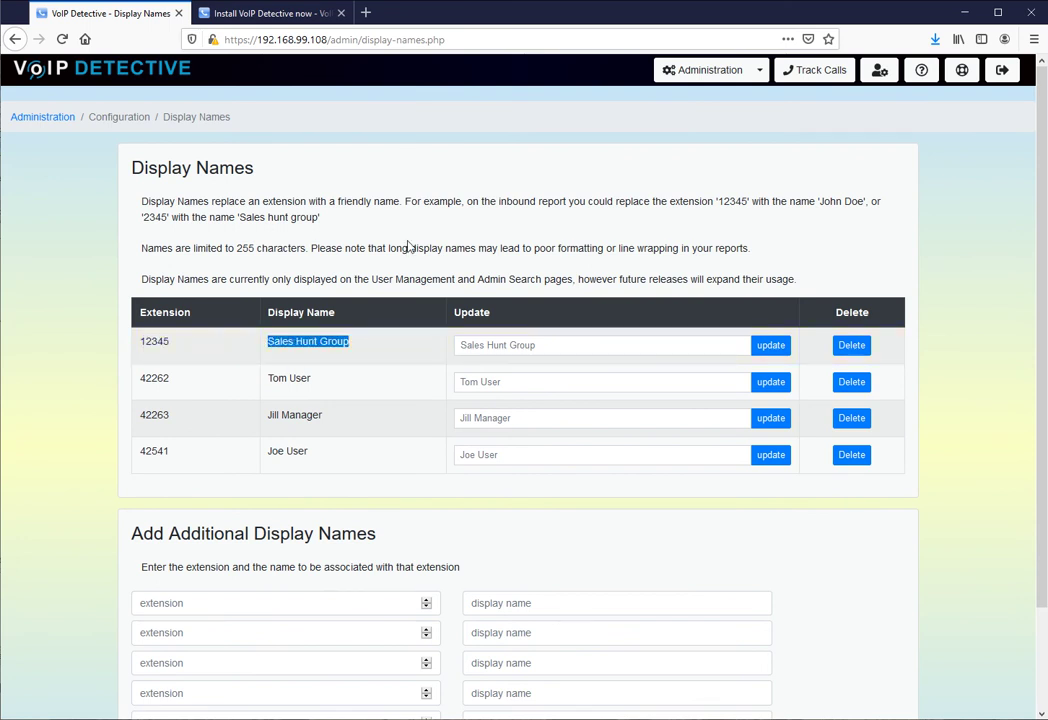
- Open the Gateways page and compare the available gateways with those currently monitored
{"action": "left_click", "coordinate": [762, 74]}
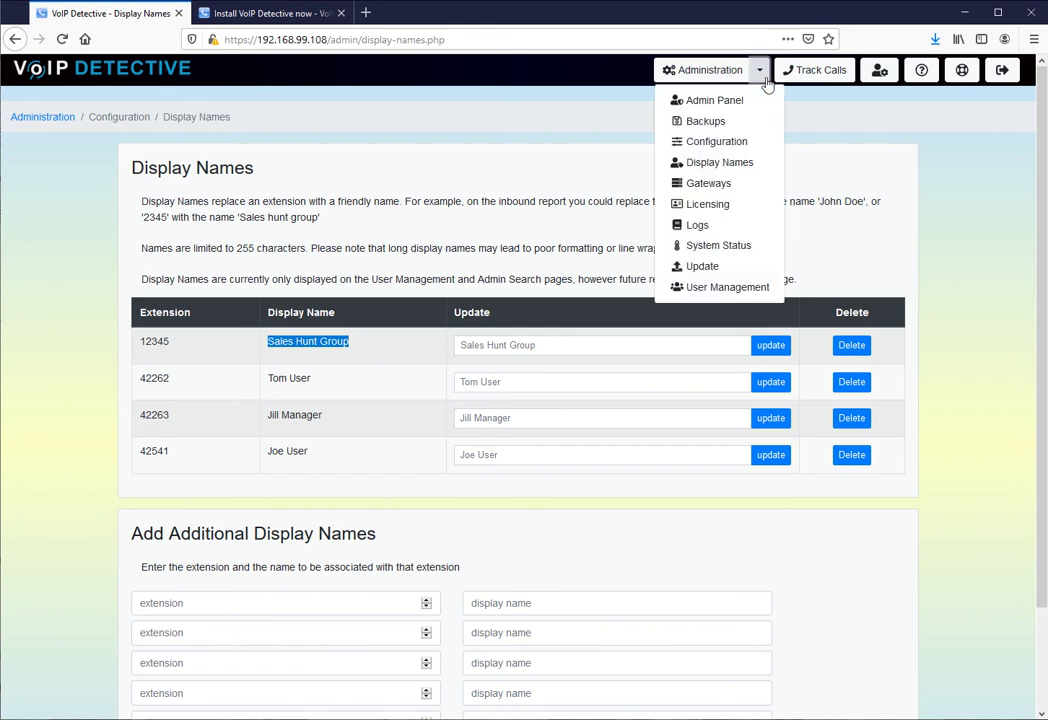
{"action": "left_click", "coordinate": [710, 184]}
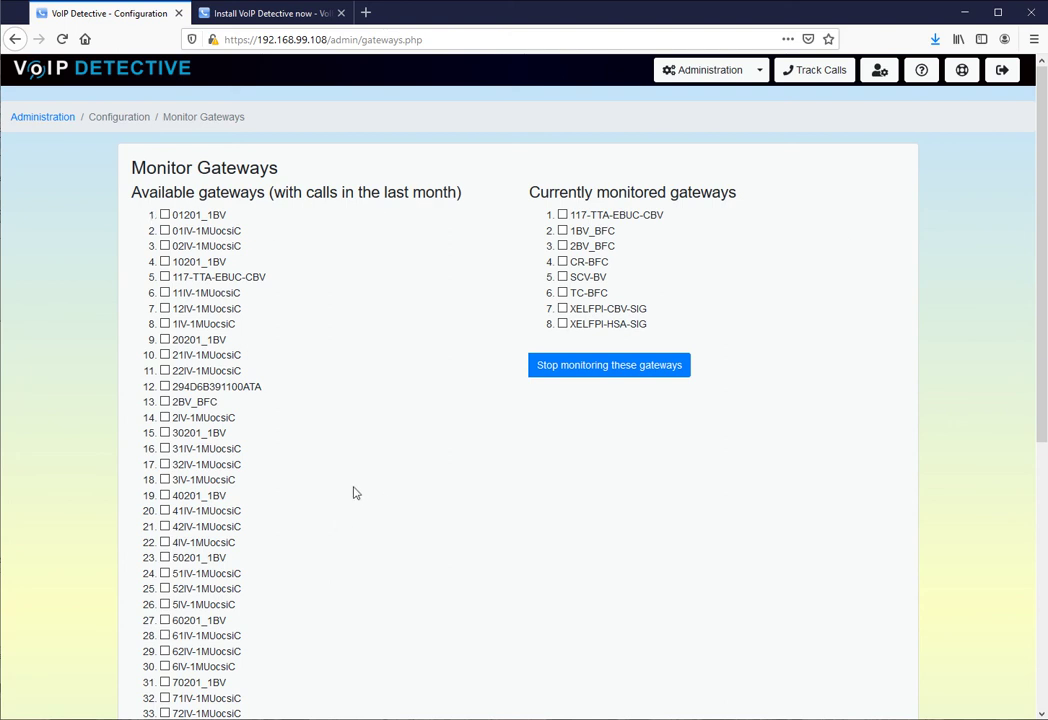
{"action": "scroll", "coordinate": [352, 496], "scroll_direction": "down", "scroll_amount": 1}
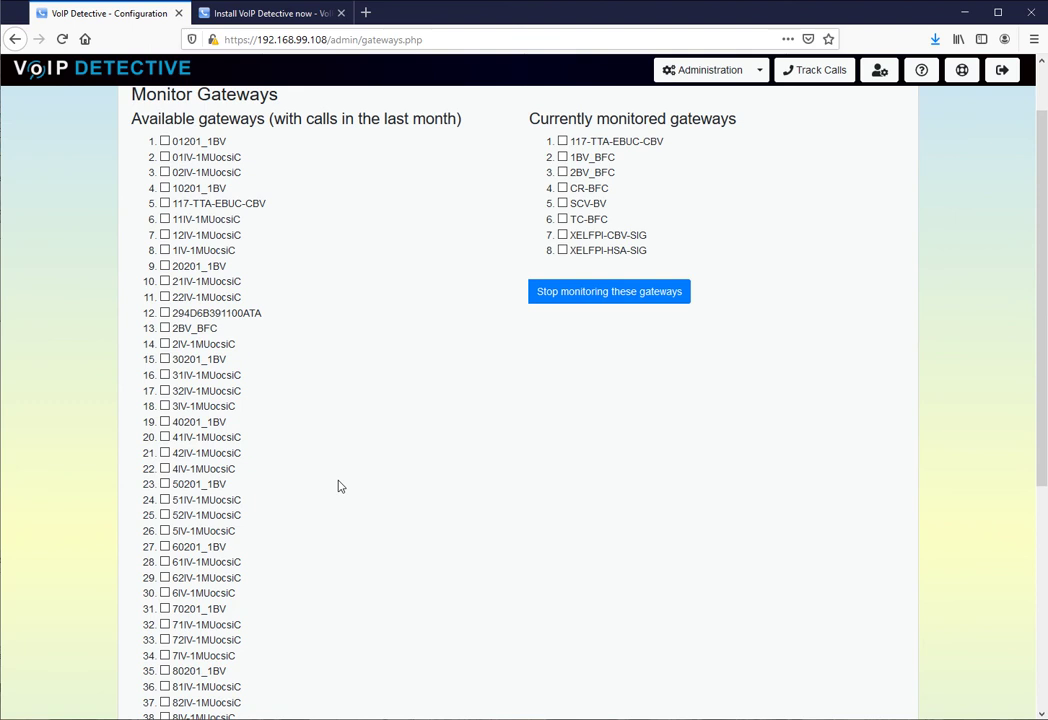
{"action": "scroll", "coordinate": [354, 479], "scroll_direction": "down", "scroll_amount": 5}
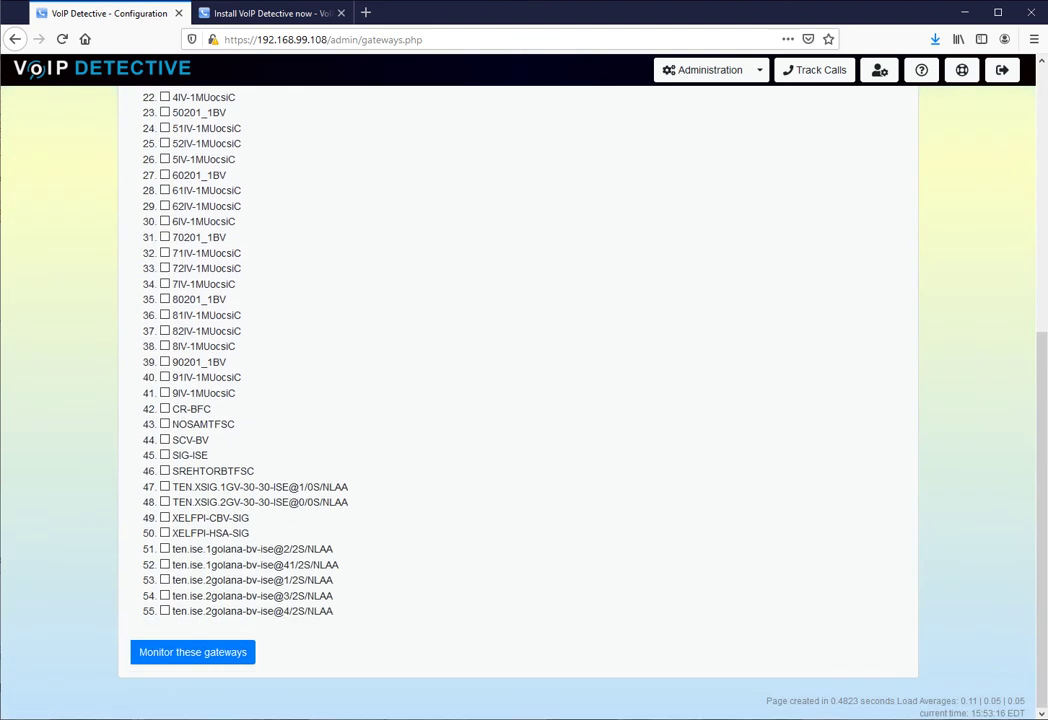
{"action": "scroll", "coordinate": [596, 486], "scroll_direction": "up", "scroll_amount": 5}
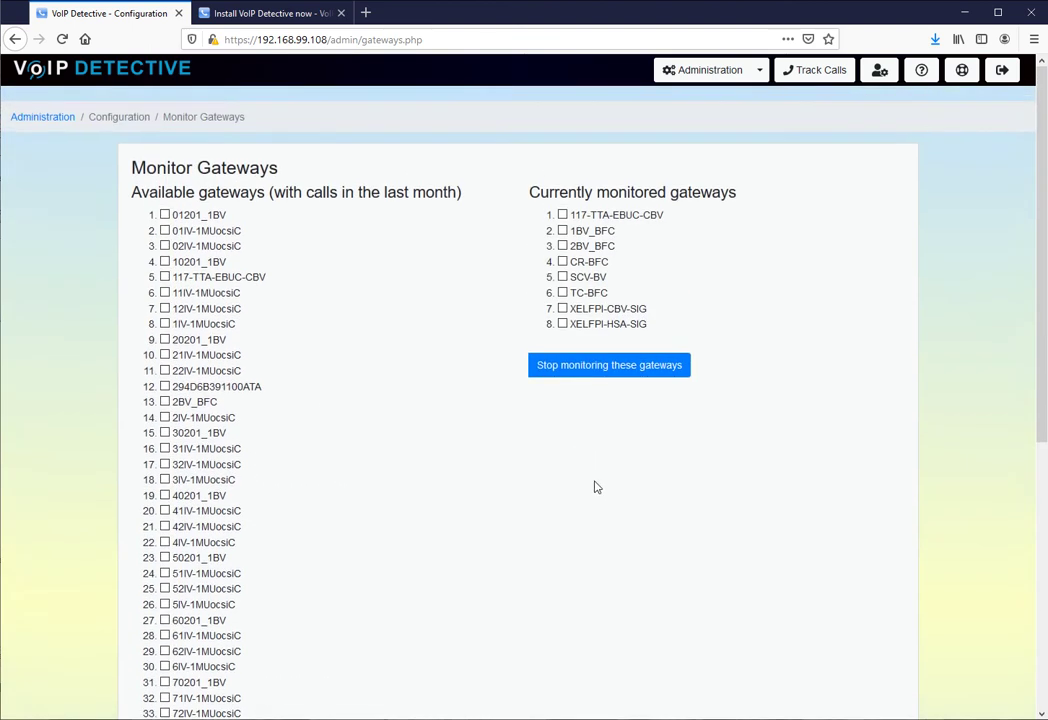
- Start monitoring the available gateways CR-BFC and NOSAMTFSC, and check the list of currently monitored gateways
{"action": "scroll", "coordinate": [297, 526], "scroll_direction": "down", "scroll_amount": 5}
{"action": "left_click", "coordinate": [165, 410]}
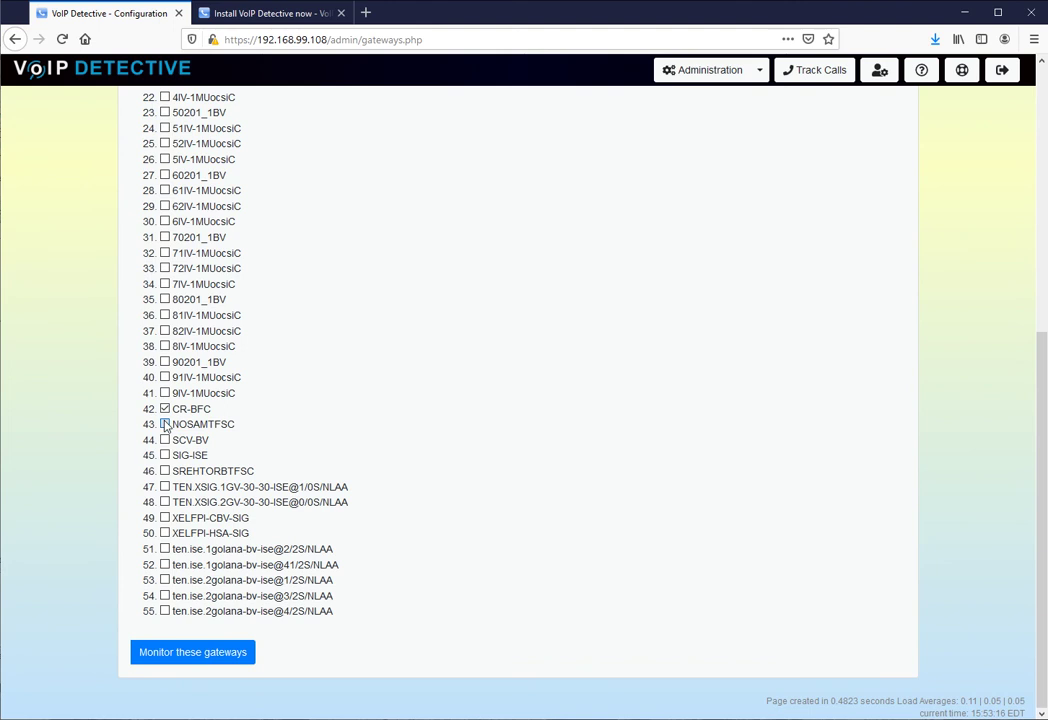
{"action": "left_click", "coordinate": [180, 651]}
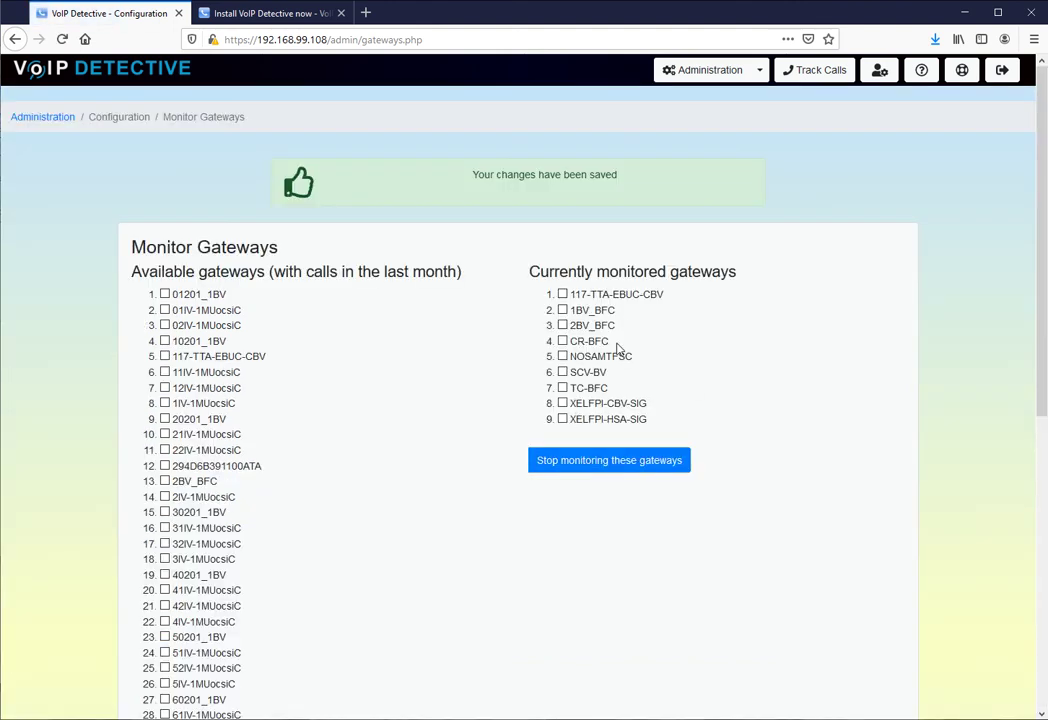
{"action": "left_click_drag", "start_coordinate": [527, 265], "coordinate": [669, 434]}
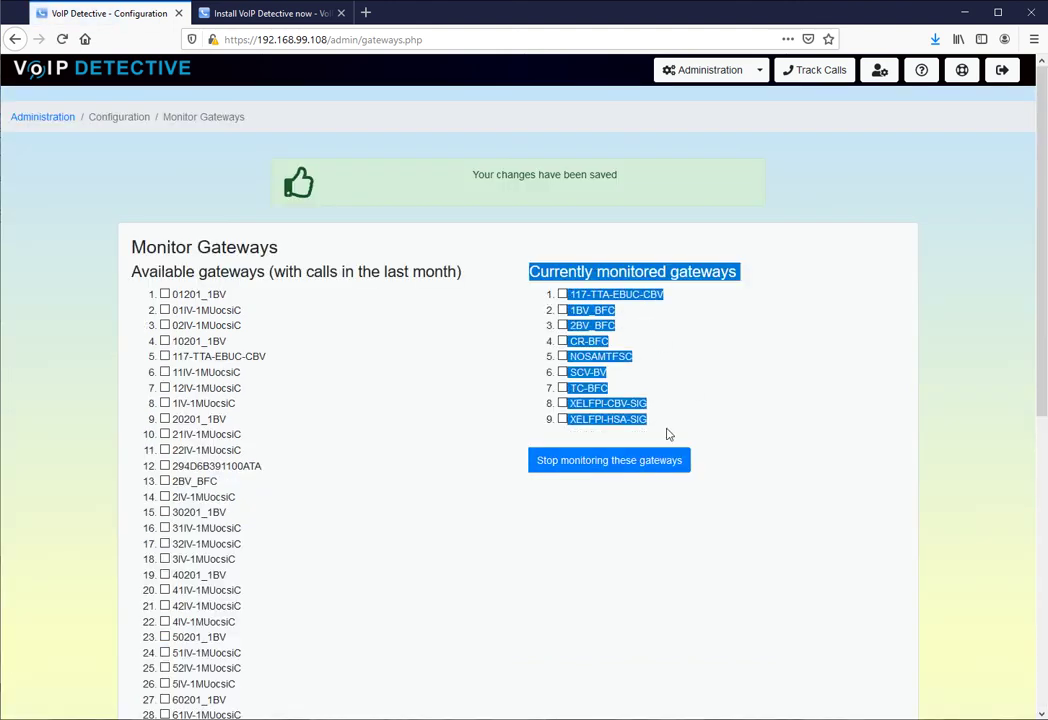
{"action": "left_click", "coordinate": [739, 395]}
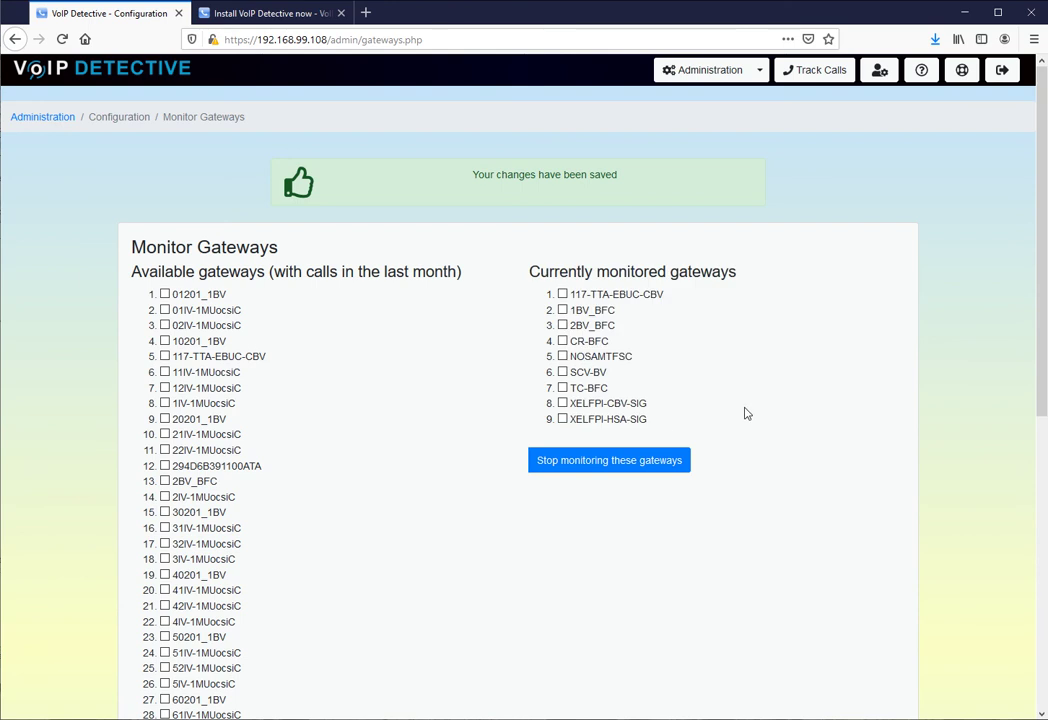
- Open the Logs page and look over the emergency call, import, cron and system logs
{"action": "left_click", "coordinate": [760, 78]}
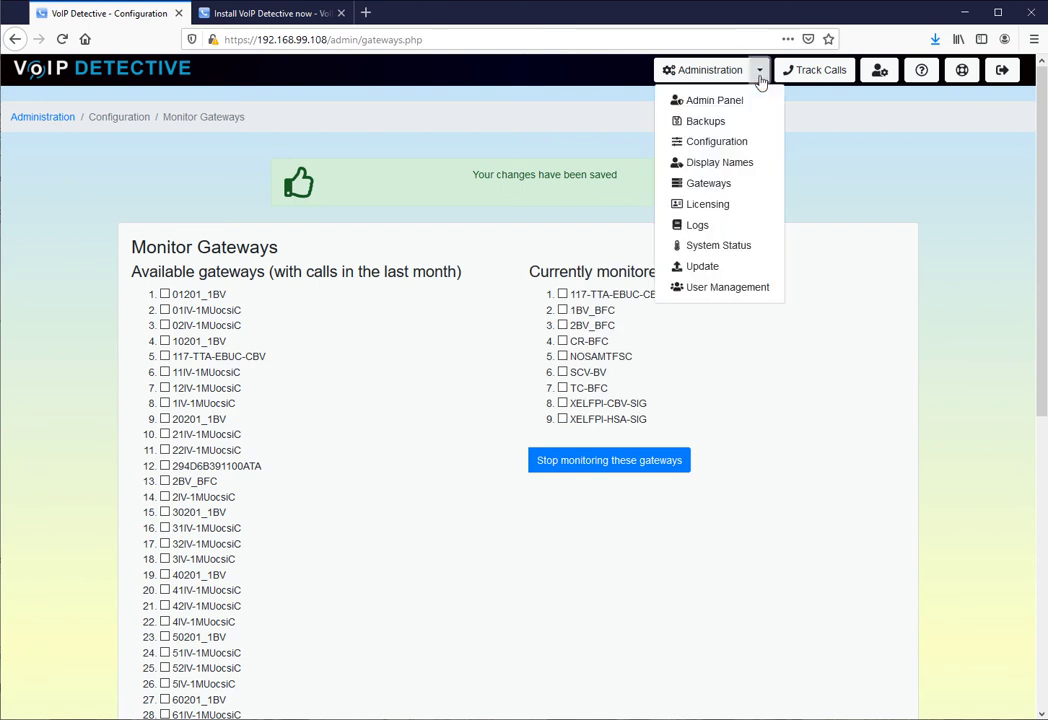
{"action": "left_click", "coordinate": [697, 228]}
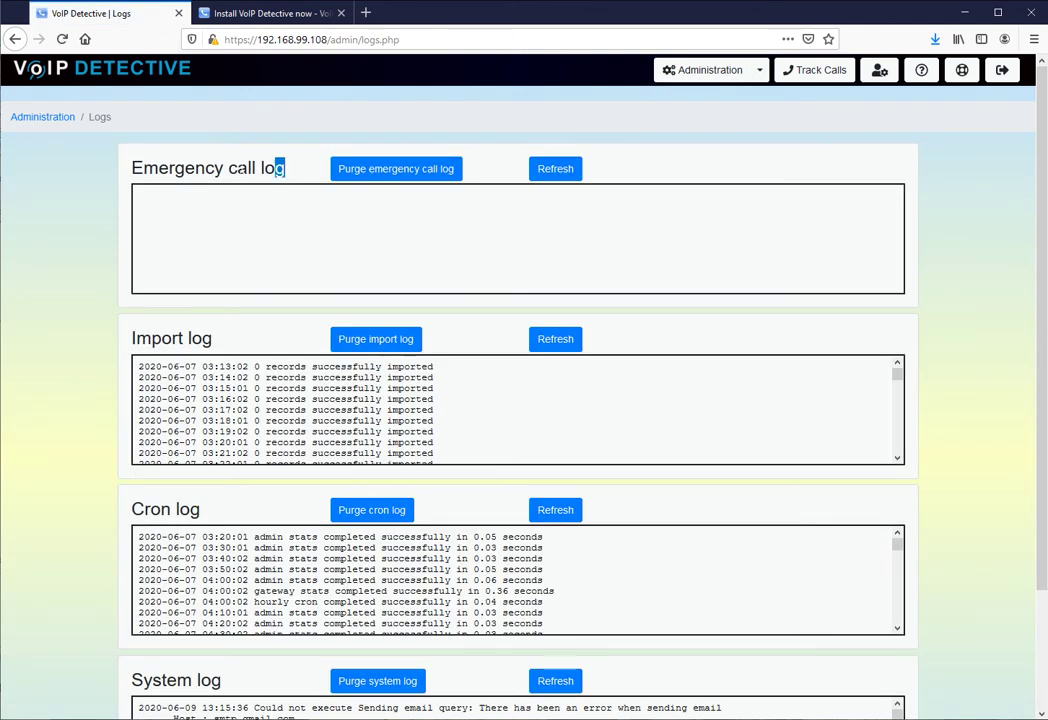
{"action": "triple_click", "coordinate": [270, 167]}
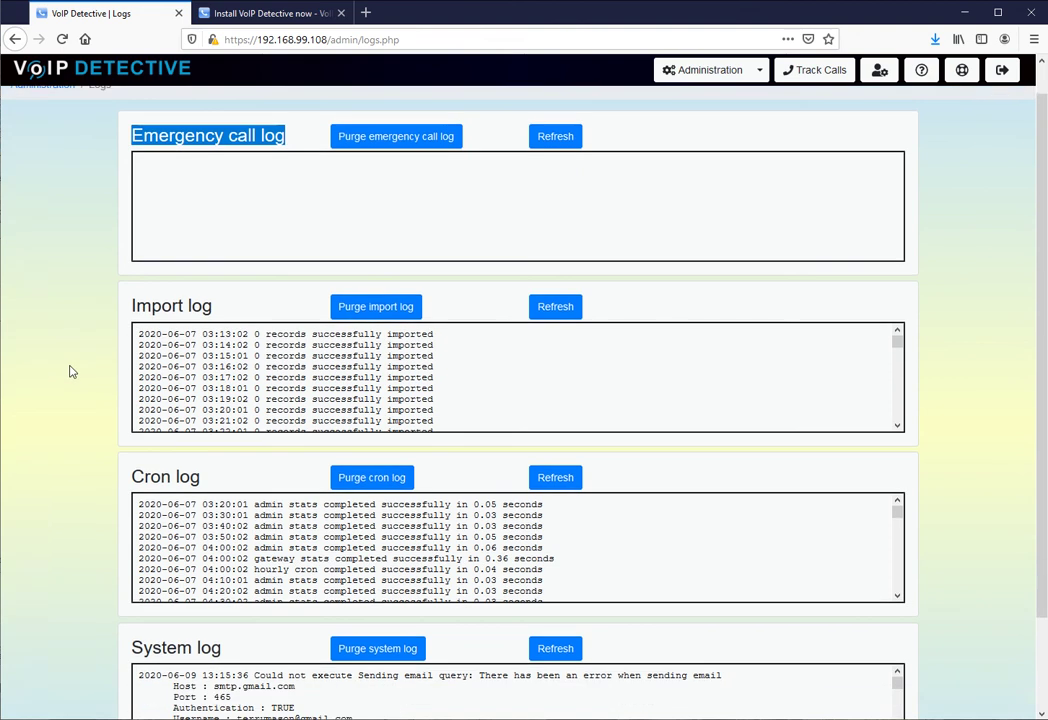
{"action": "scroll", "coordinate": [80, 420], "scroll_direction": "down", "scroll_amount": 2}
{"action": "scroll", "coordinate": [789, 355], "scroll_direction": "up", "scroll_amount": 2}
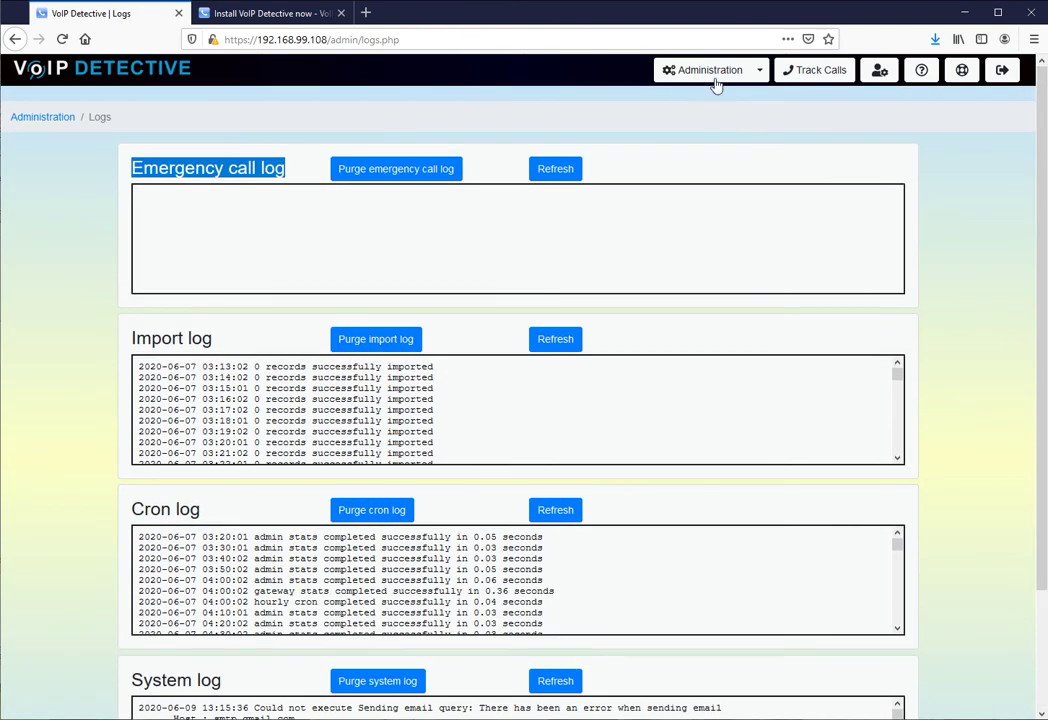
- Open the System Status page and examine the table sizes of the main database
{"action": "left_click", "coordinate": [760, 72]}
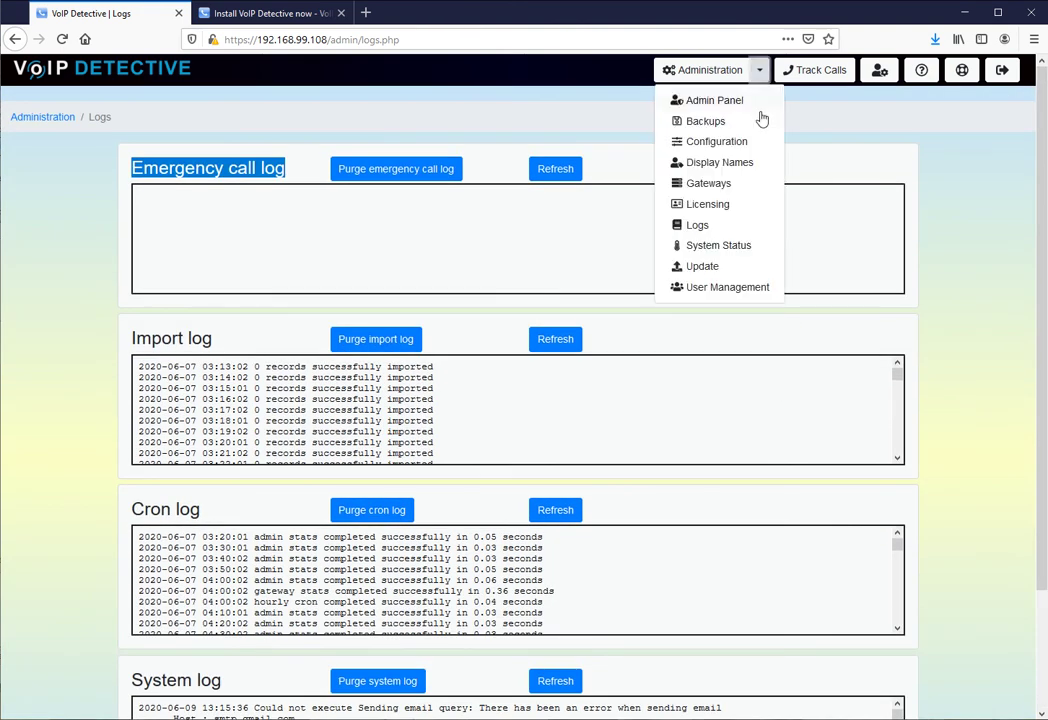
{"action": "left_click", "coordinate": [718, 243]}
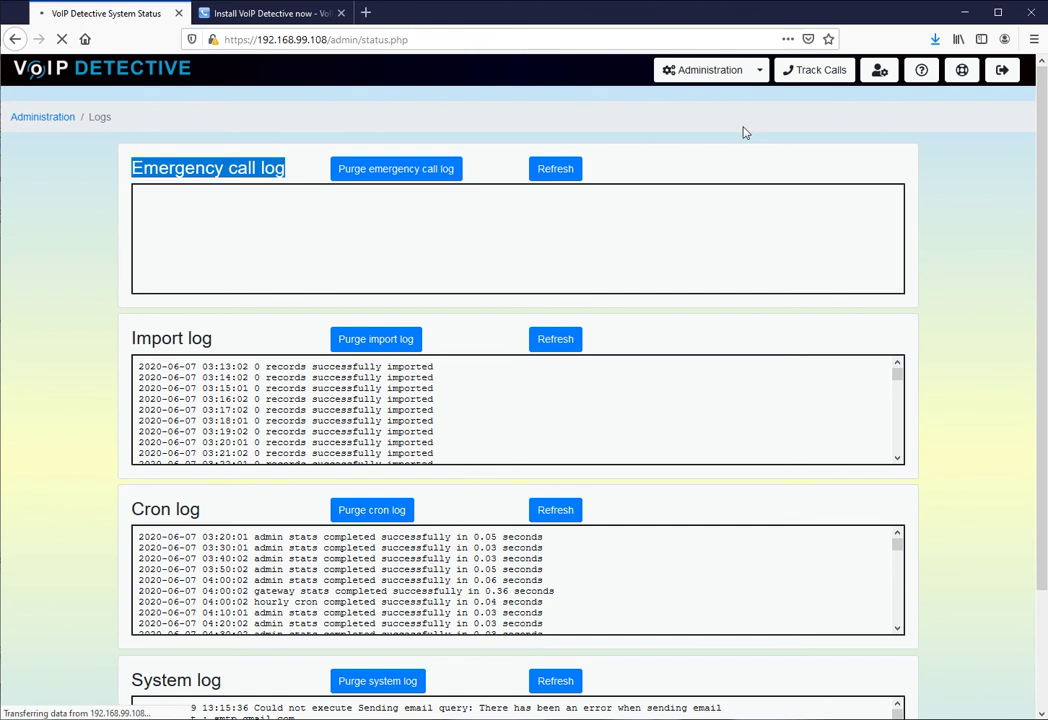
{"action": "scroll", "coordinate": [735, 251], "scroll_direction": "down", "scroll_amount": 6}
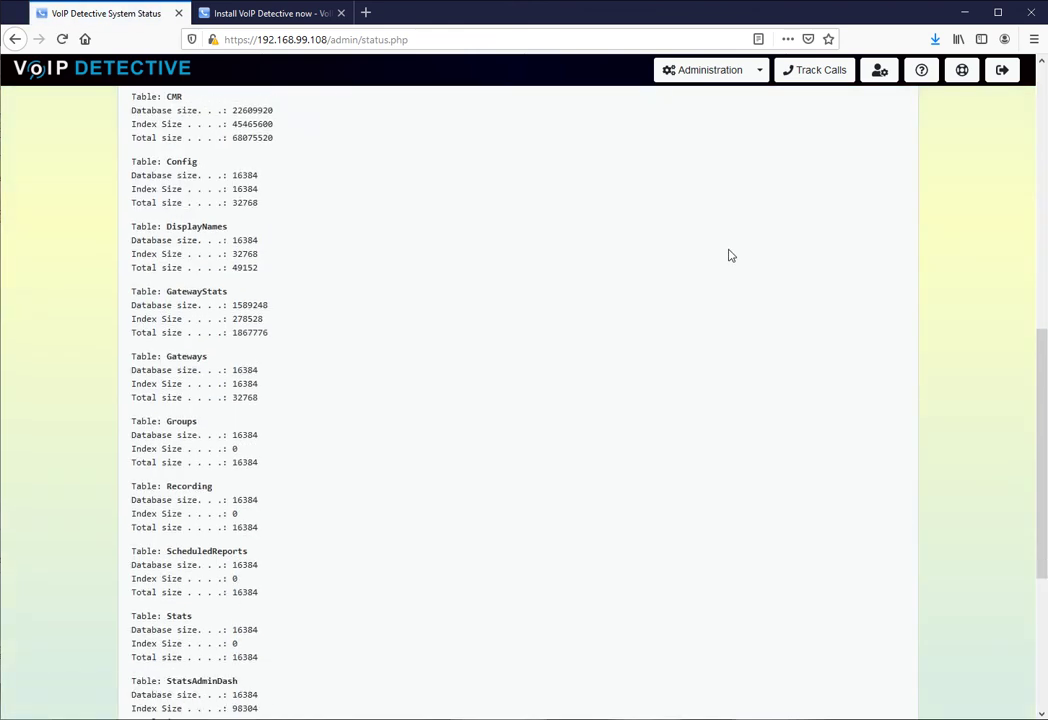
{"action": "scroll", "coordinate": [731, 254], "scroll_direction": "up", "scroll_amount": 2}
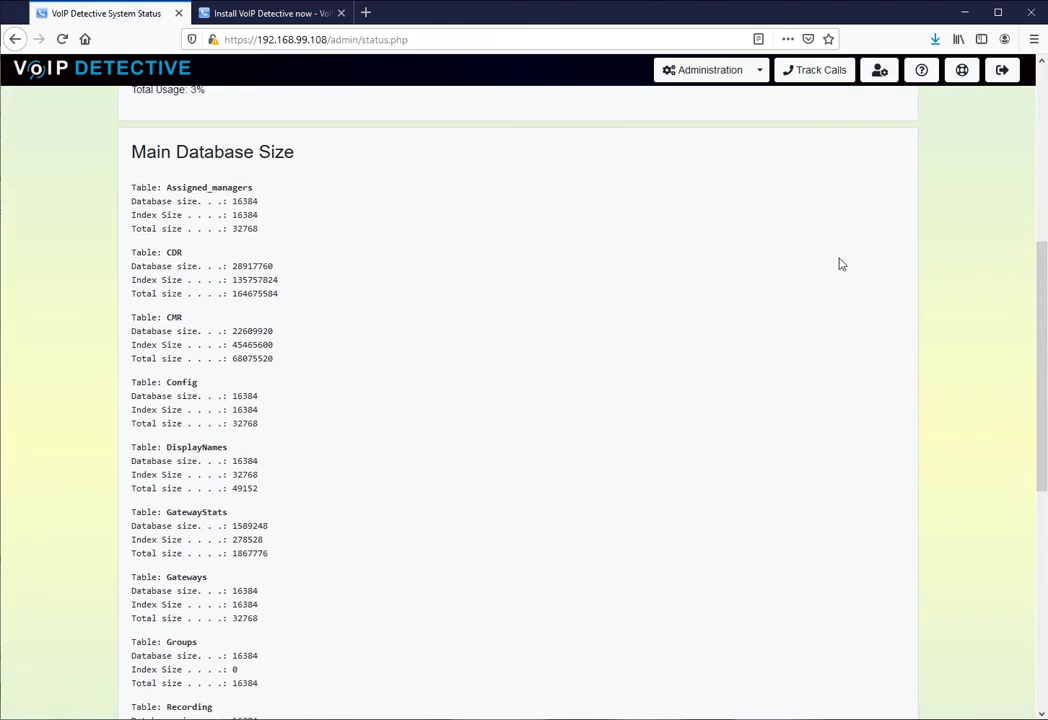
- Open the Update page and review the installed version, the changelog and the update status
{"action": "left_click", "coordinate": [759, 70]}
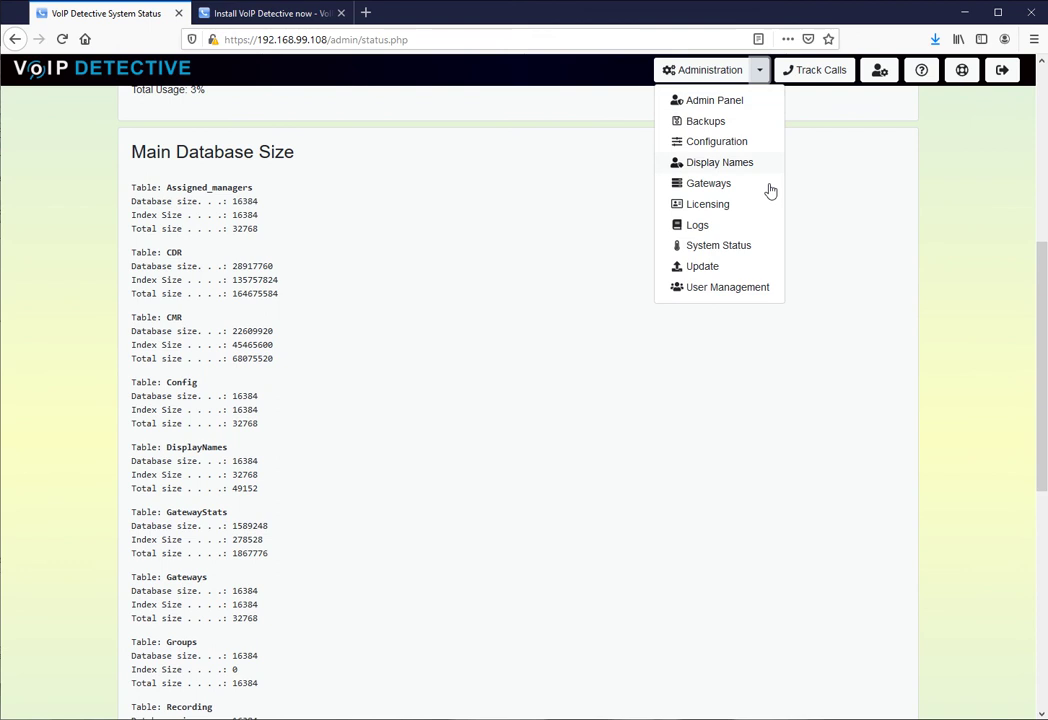
{"action": "left_click", "coordinate": [736, 267]}
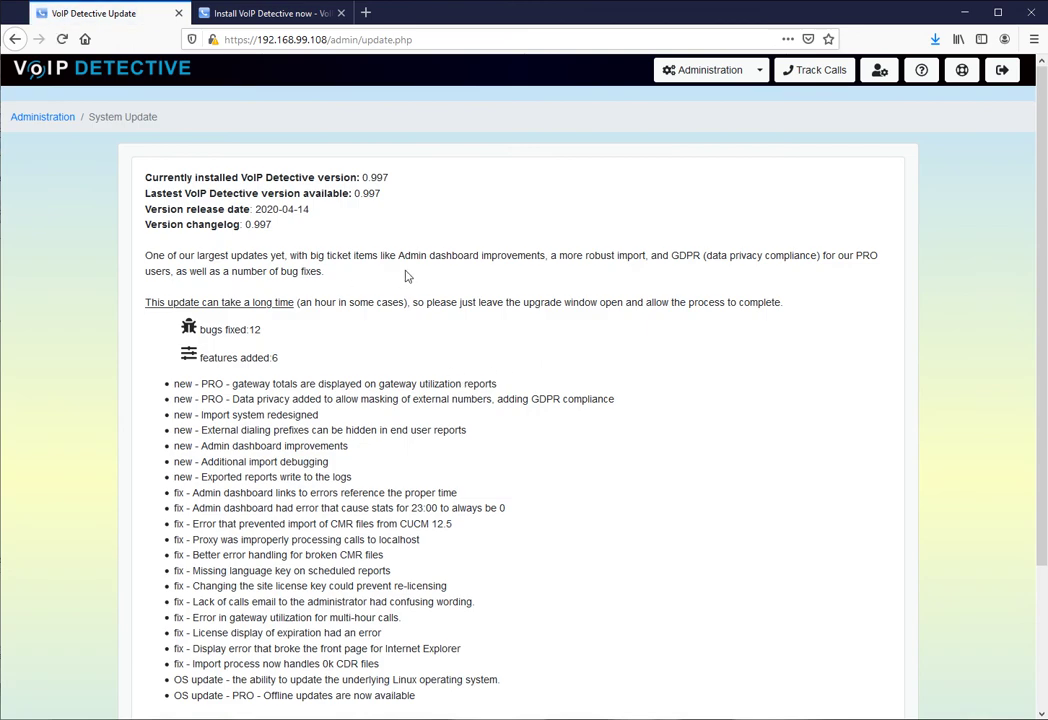
{"action": "scroll", "coordinate": [388, 472], "scroll_direction": "down", "scroll_amount": 3}
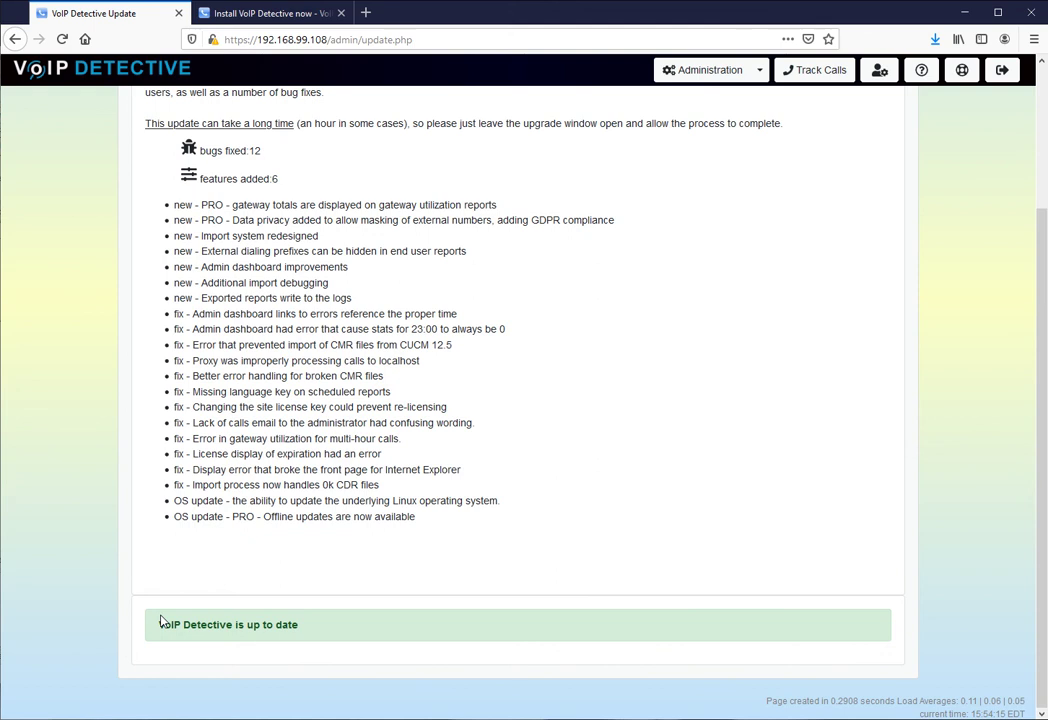
{"action": "scroll", "coordinate": [650, 515], "scroll_direction": "up", "scroll_amount": 3}
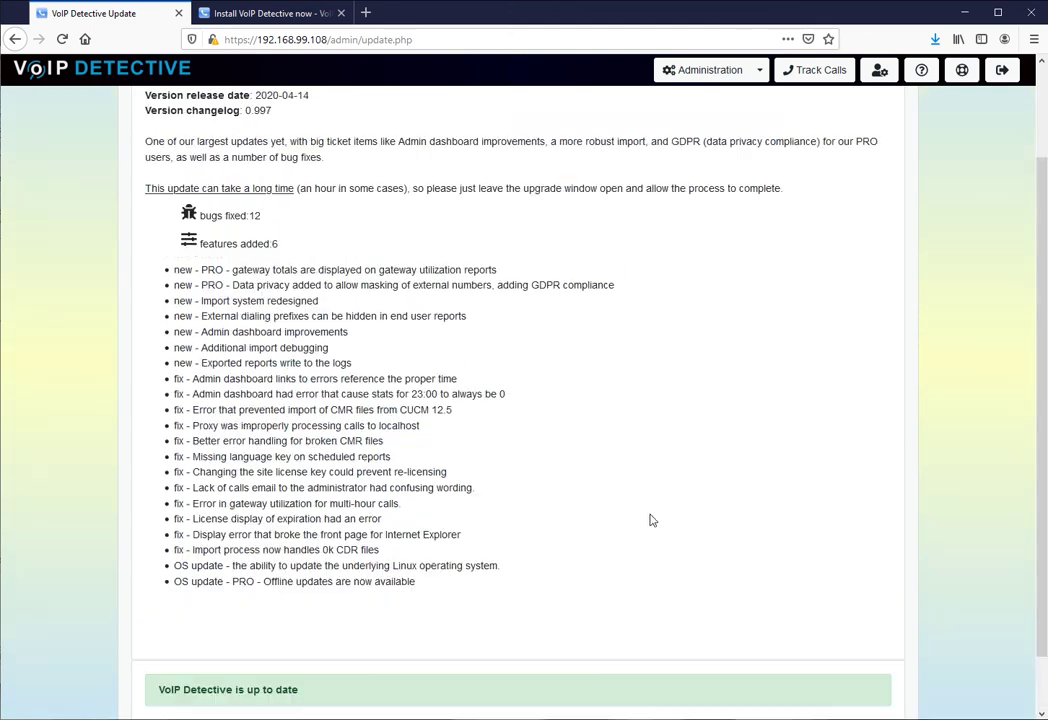
- Examine the user, usergroup and manager functions on the User Management page, and return to the Admin Panel dashboard
{"action": "left_click", "coordinate": [759, 70]}
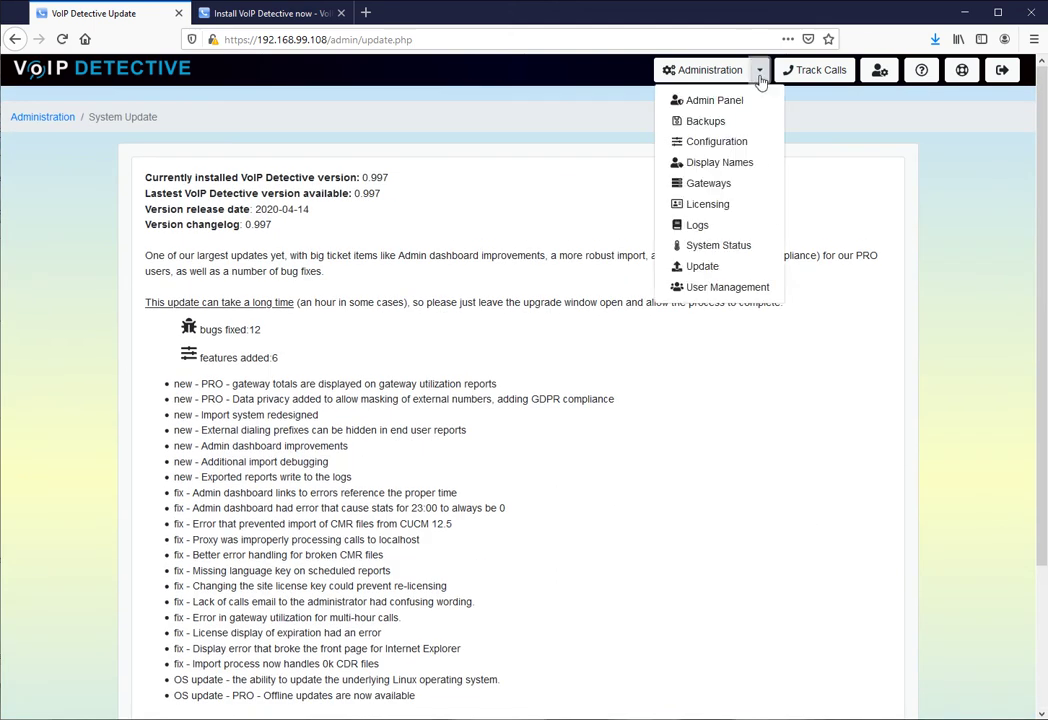
{"action": "left_click", "coordinate": [733, 287]}
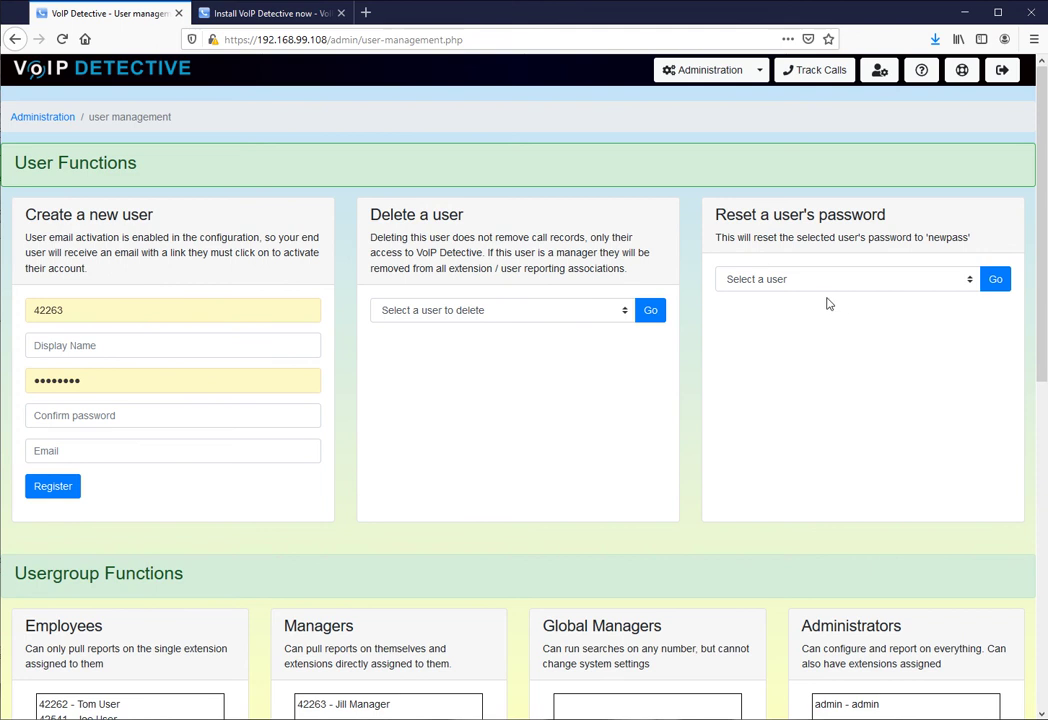
{"action": "scroll", "coordinate": [833, 348], "scroll_direction": "down", "scroll_amount": 2}
{"action": "scroll", "coordinate": [700, 310], "scroll_direction": "down", "scroll_amount": 2}
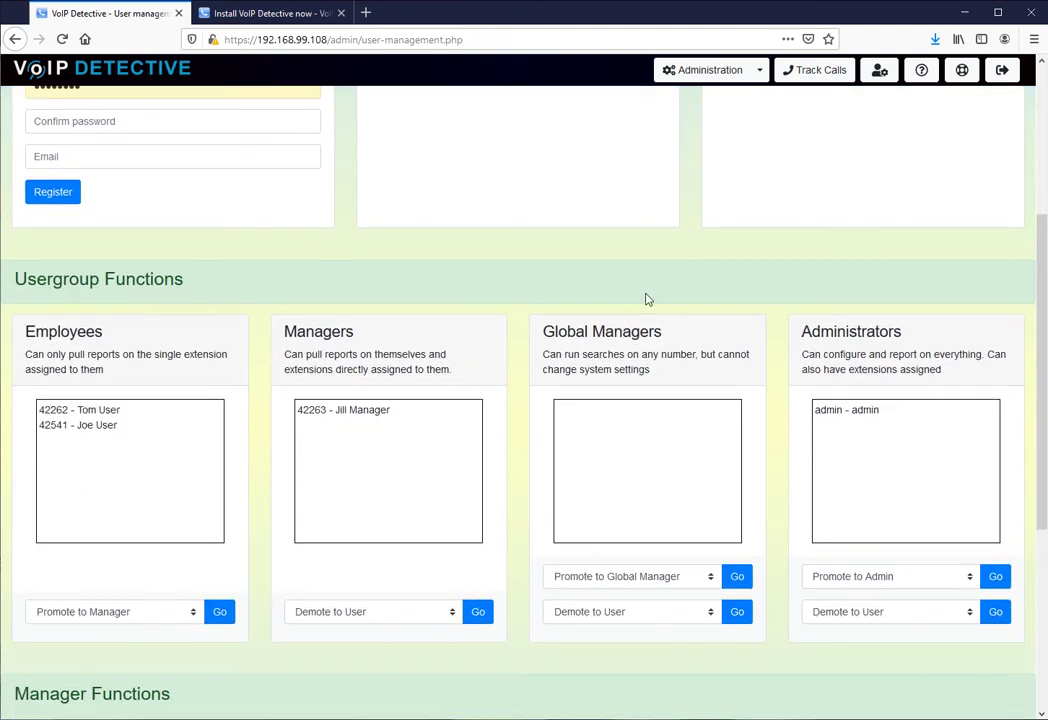
{"action": "scroll", "coordinate": [560, 310], "scroll_direction": "down", "scroll_amount": 1}
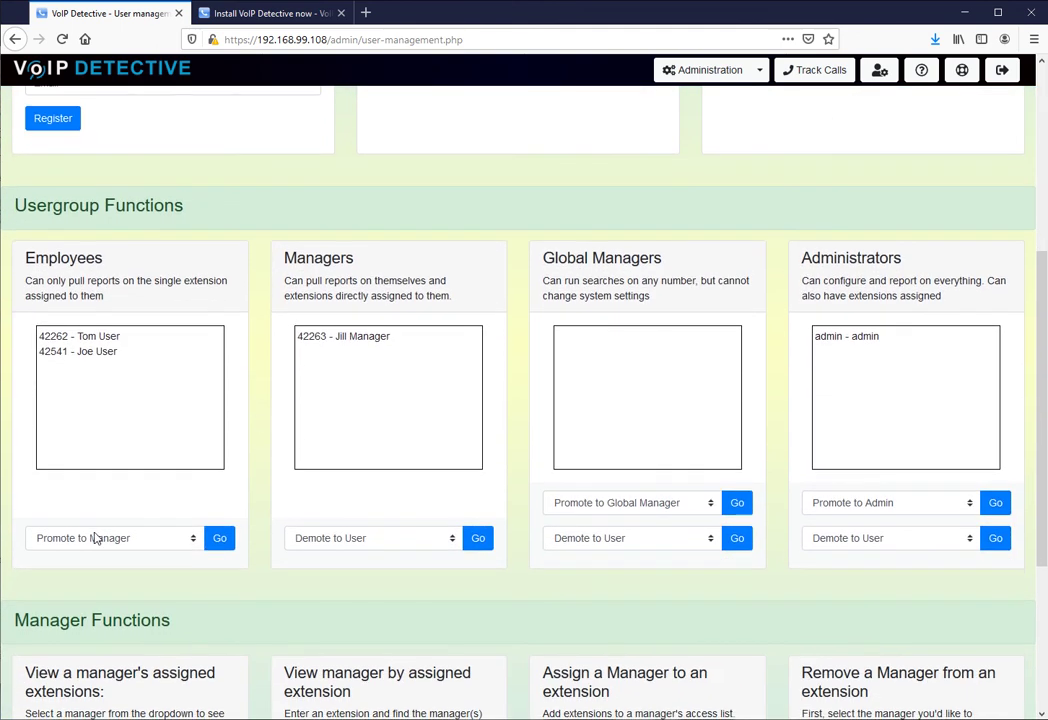
{"action": "left_click", "coordinate": [133, 542]}
{"action": "scroll", "coordinate": [510, 398], "scroll_direction": "down", "scroll_amount": 3}
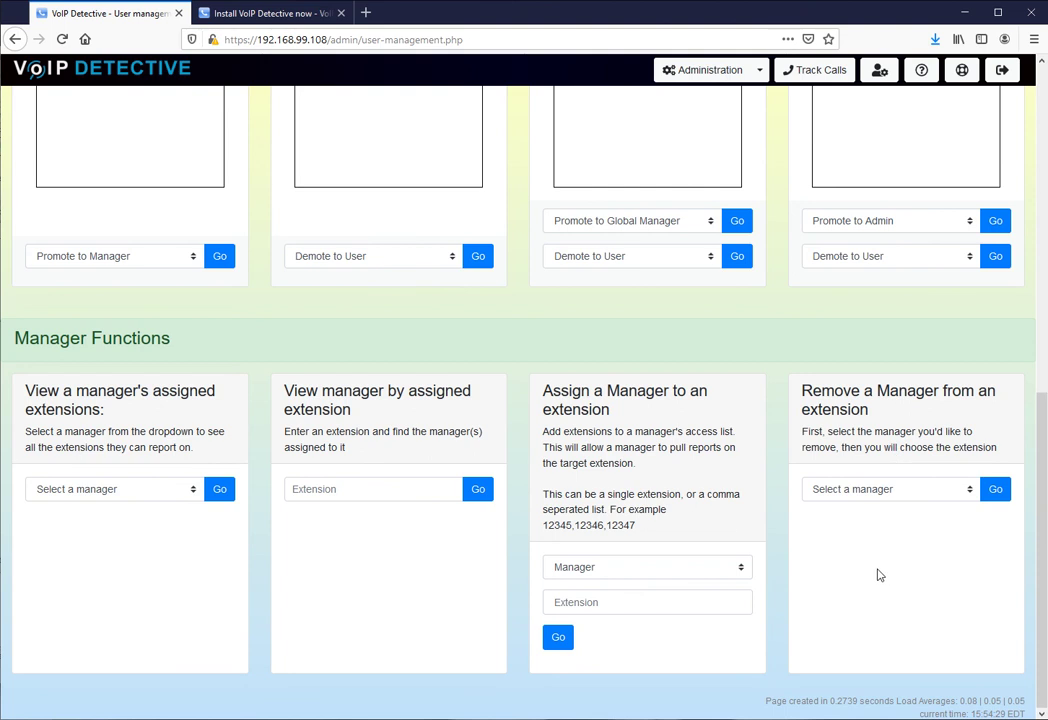
{"action": "scroll", "coordinate": [756, 375], "scroll_direction": "up", "scroll_amount": 10}
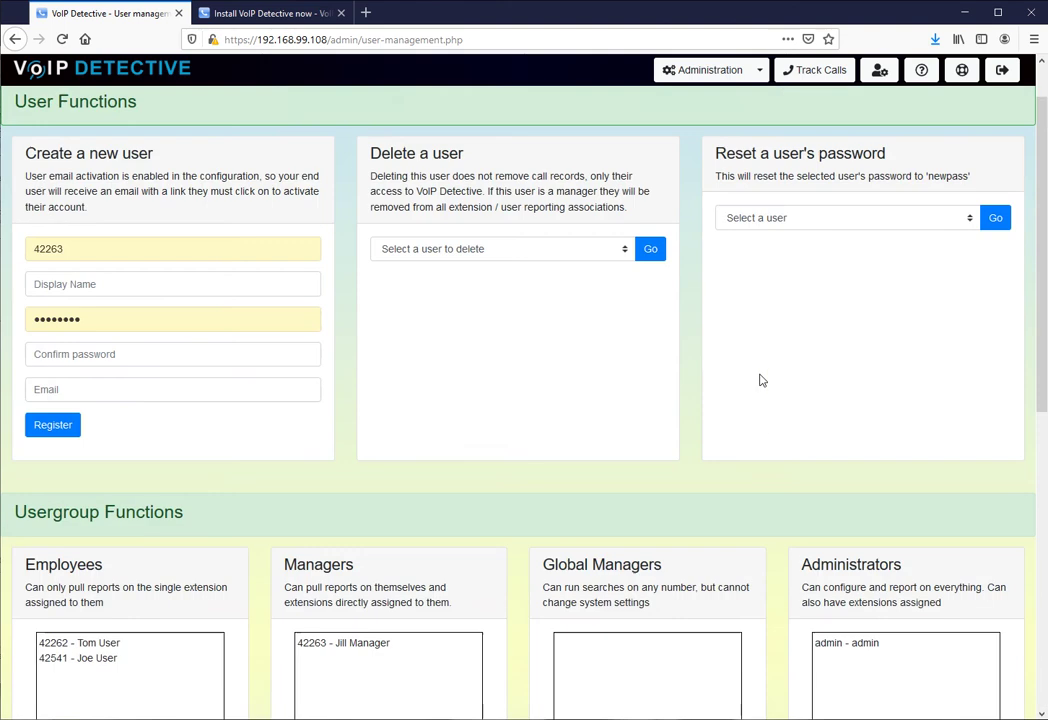
{"action": "left_click", "coordinate": [706, 72]}
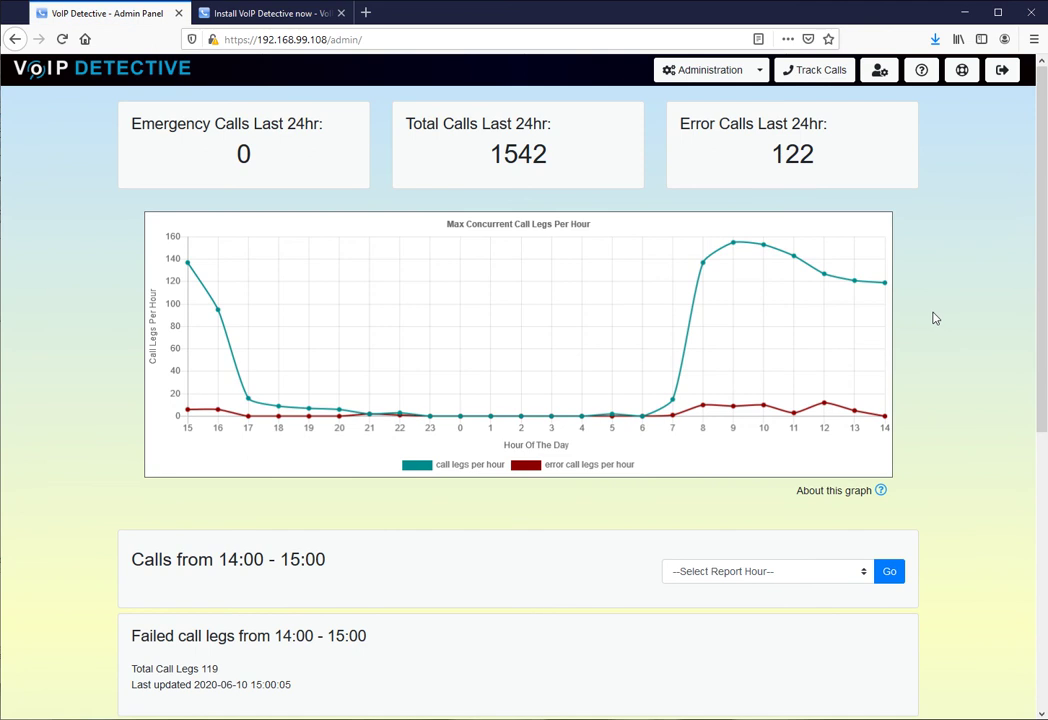